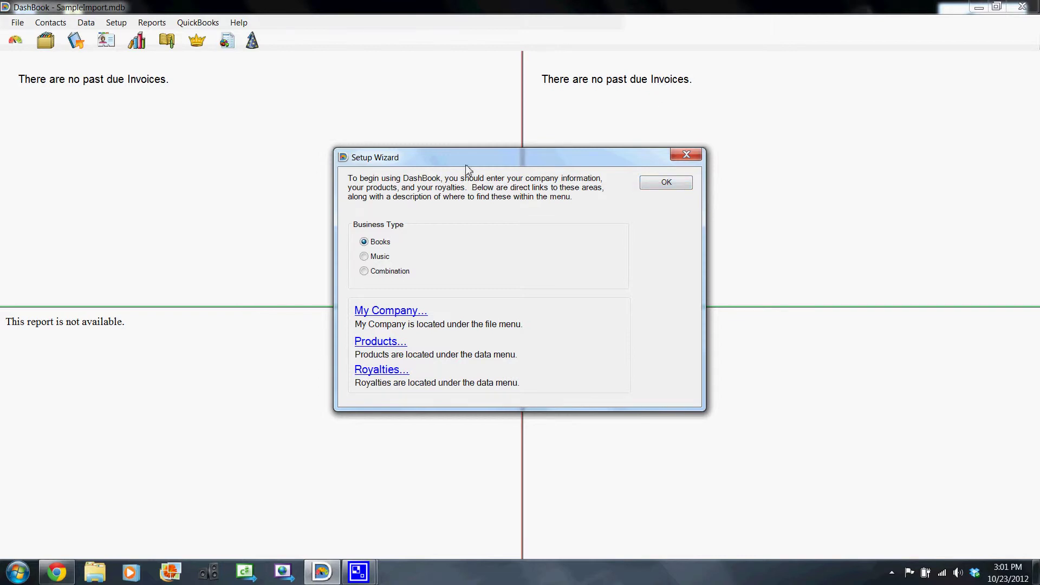
- Dismiss the setup wizard and create a customer contact named Lightning Source
left_click(680, 185)
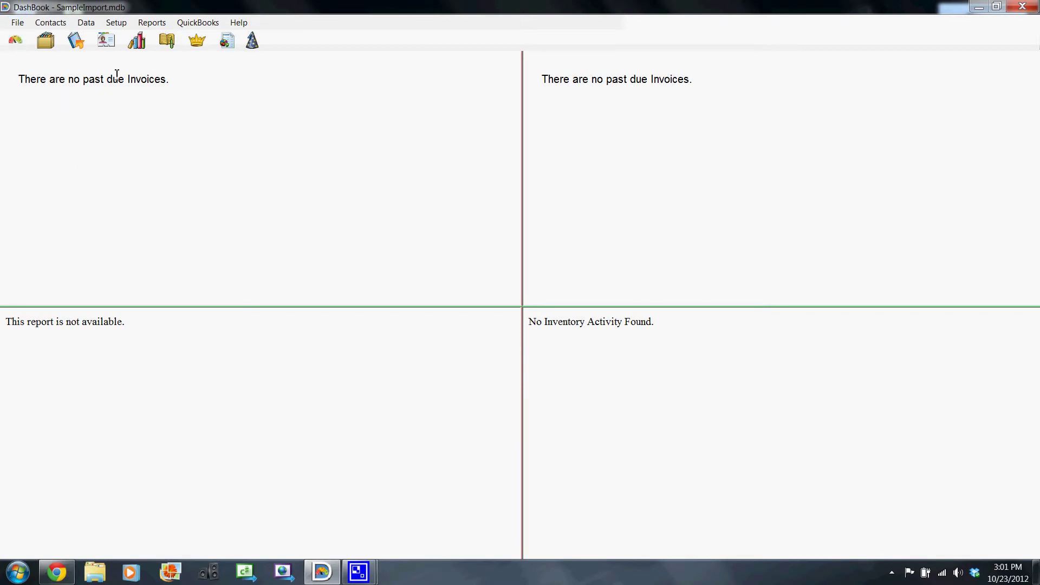
left_click(106, 41)
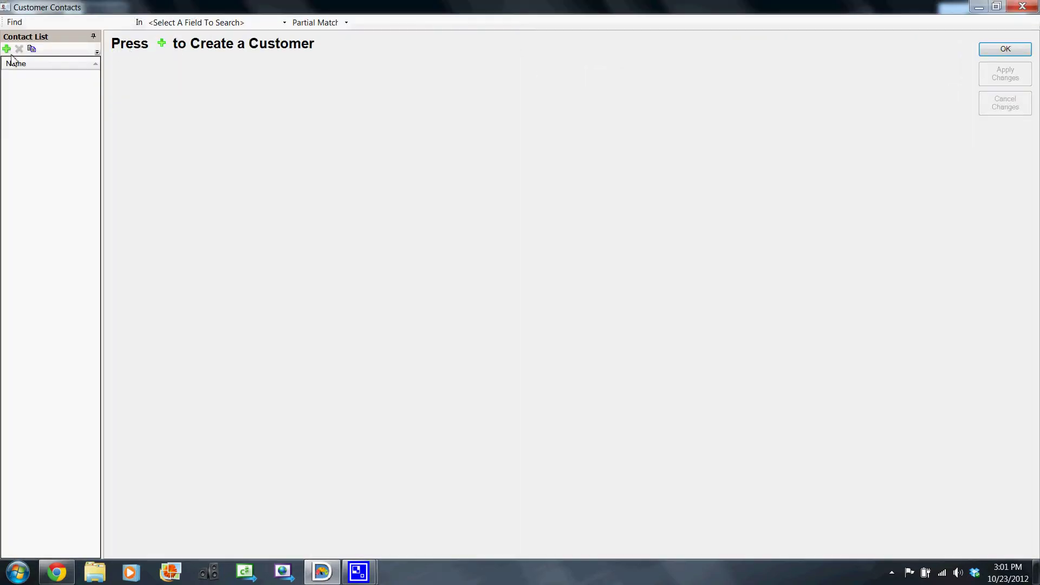
left_click(7, 49)
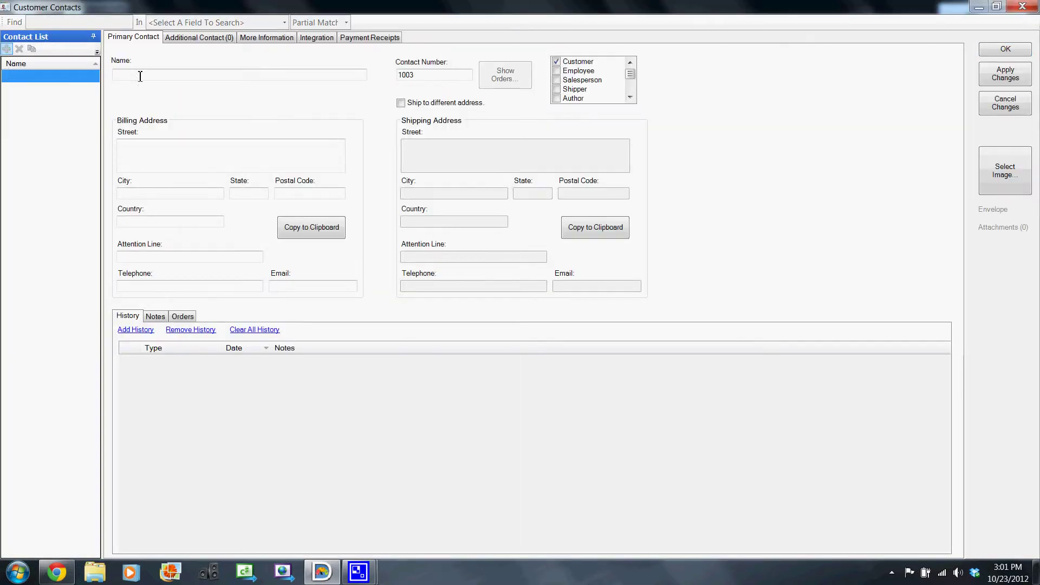
left_click(139, 77)
type("Lighning")
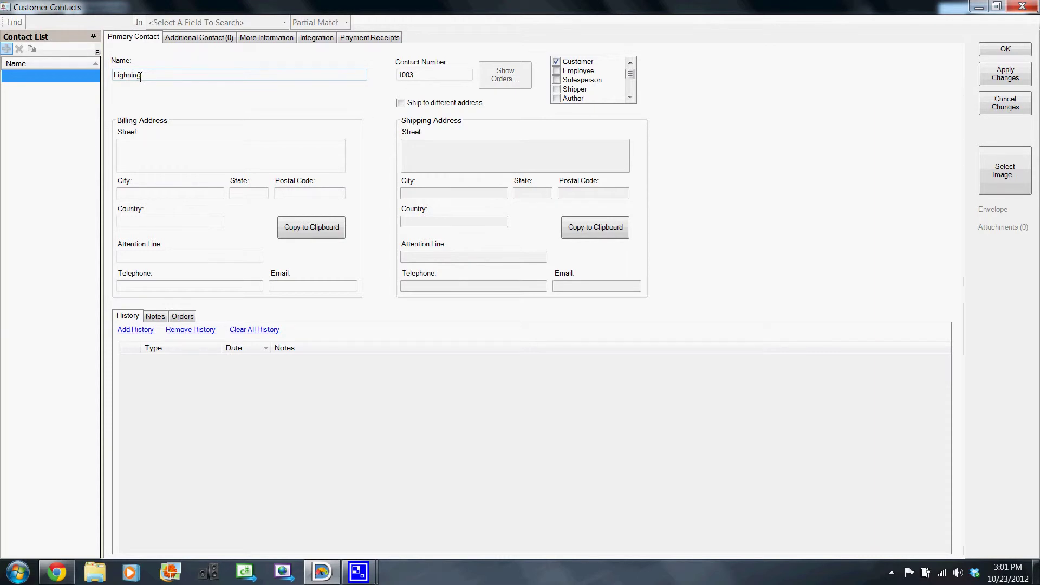
key("BackSpace")
key("BackSpace")
key("BackSpace")
key("BackSpace")
left_click(1005, 50)
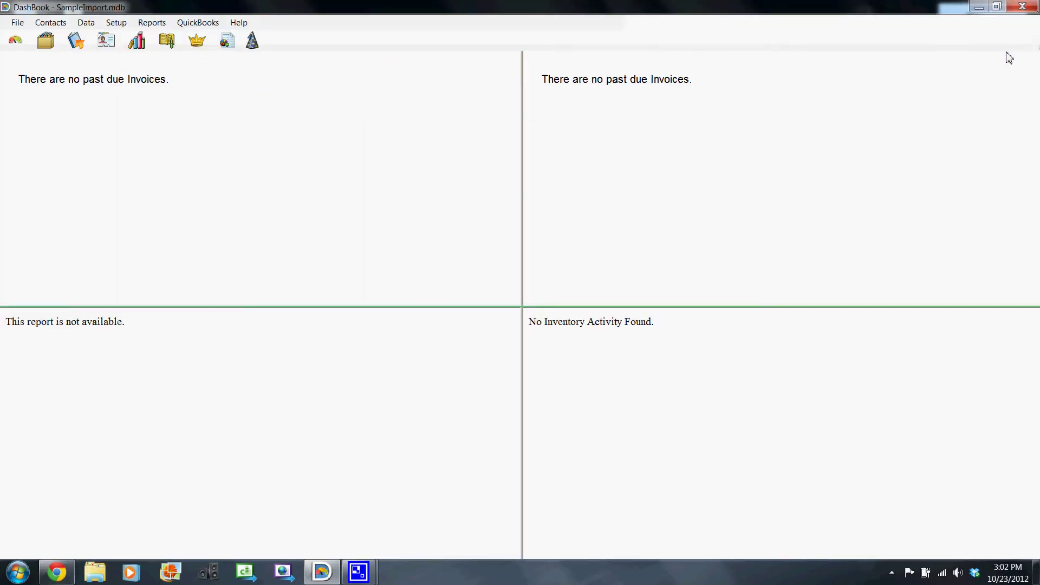
- Start a Lightning Source Net Sales after Print sales import and choose LSI for Noble.tsv from the Dropbox Sample Data folder
left_click(18, 24)
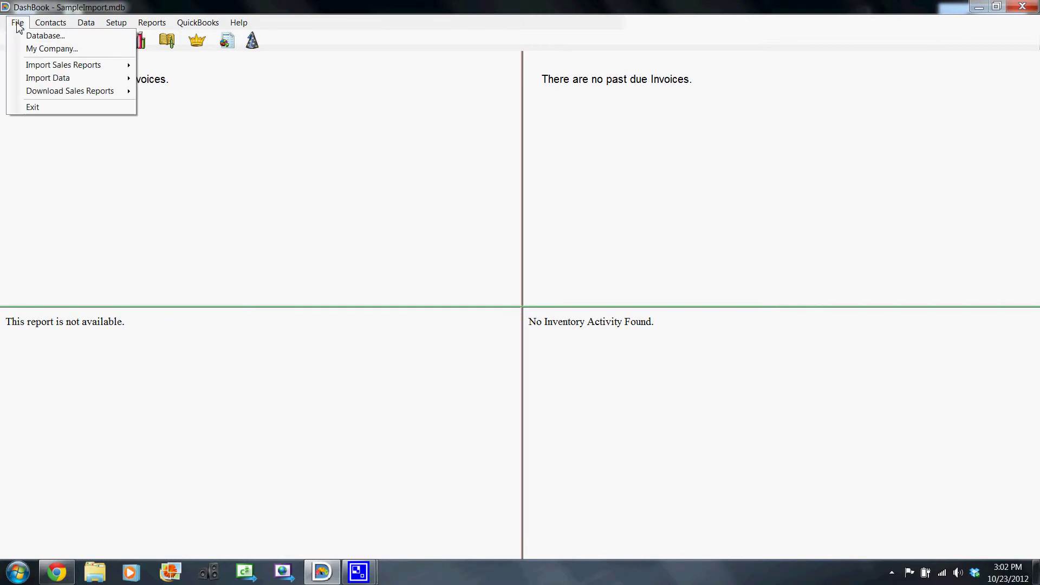
mouse_move(81, 70)
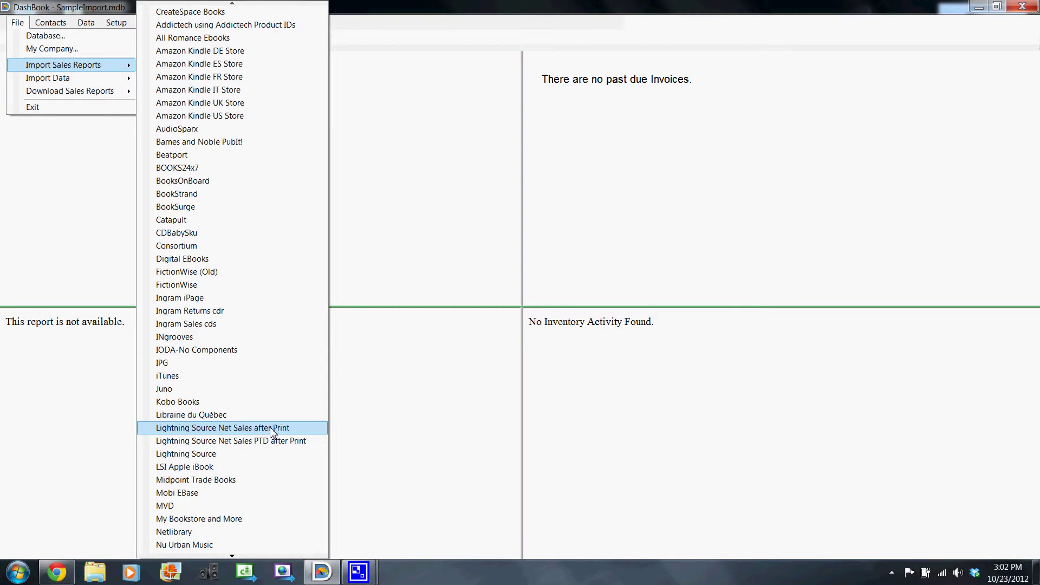
left_click(227, 428)
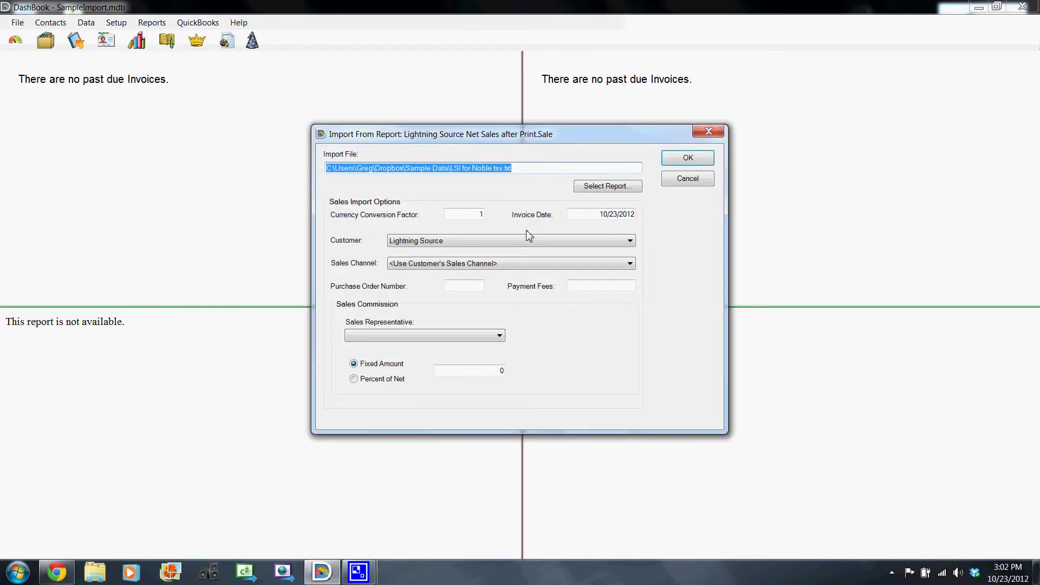
left_click(615, 188)
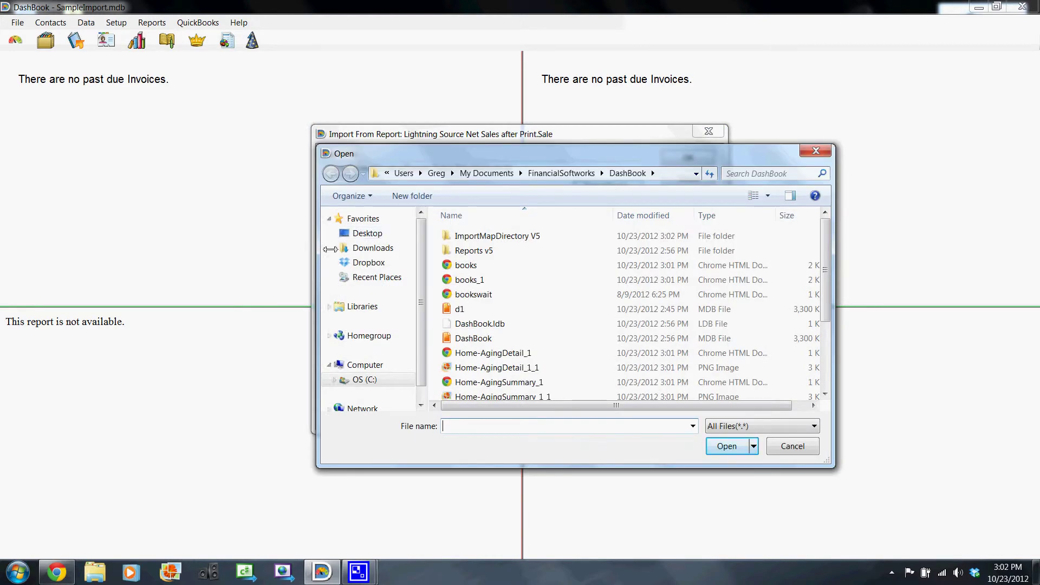
left_click(369, 266)
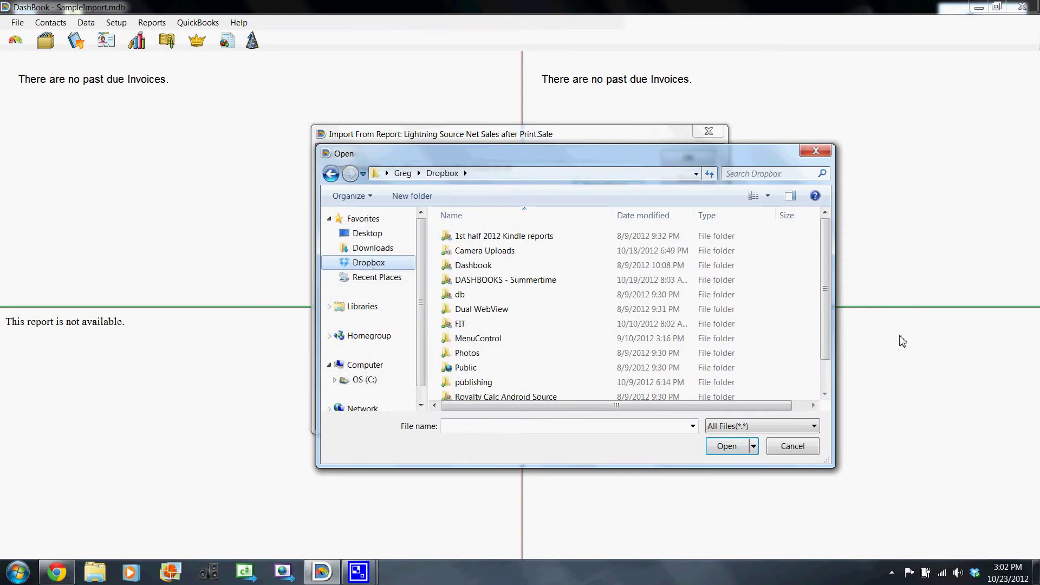
left_click_drag(823, 282, 823, 311)
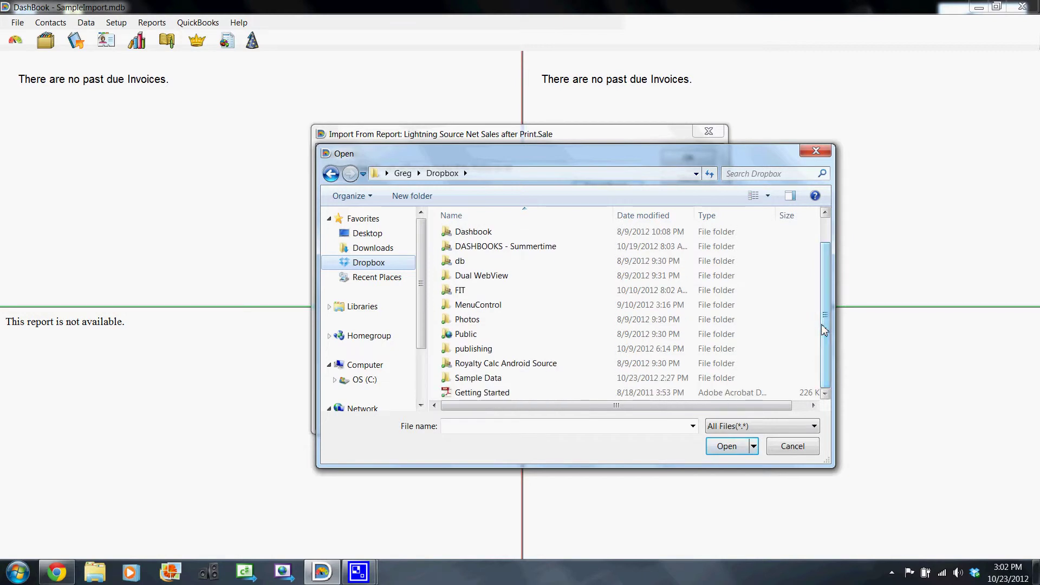
left_click(481, 379)
double_click(481, 379)
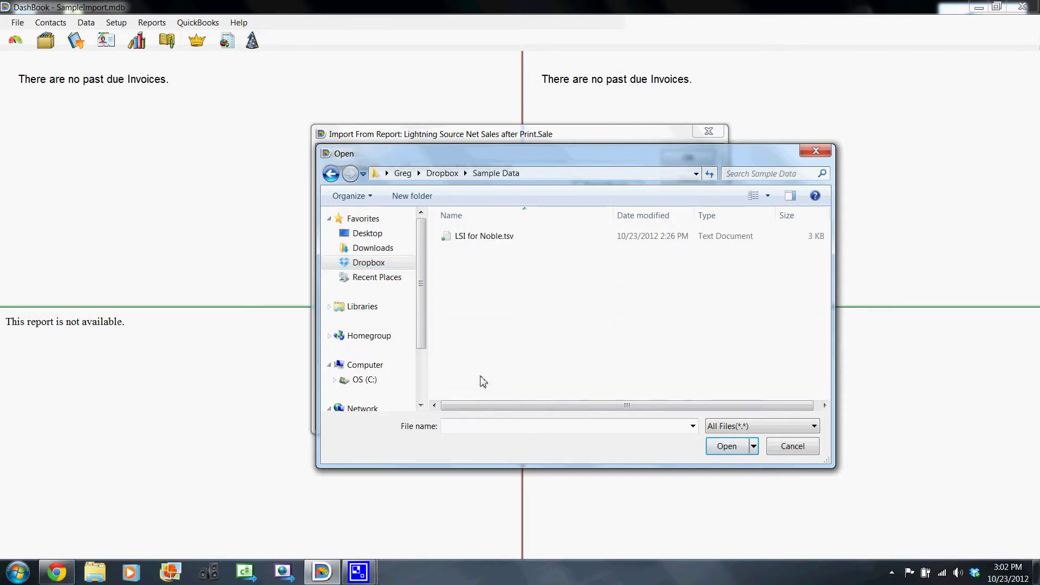
double_click(485, 238)
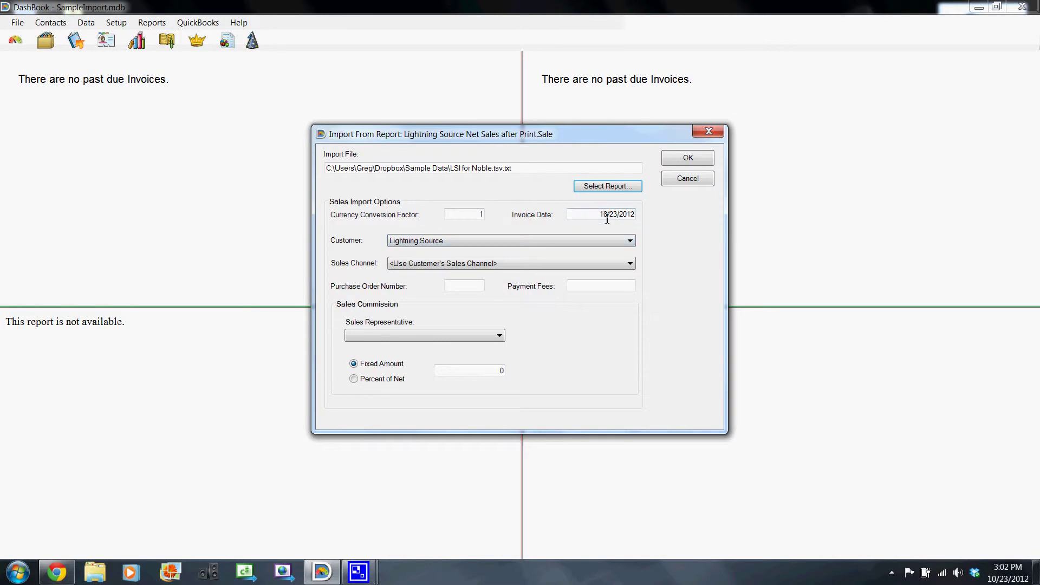
- Set the invoice date to 6/30/2012, keep Lightning Source as the customer, and run the import
left_click_drag(600, 217, 618, 217)
type("6/3")
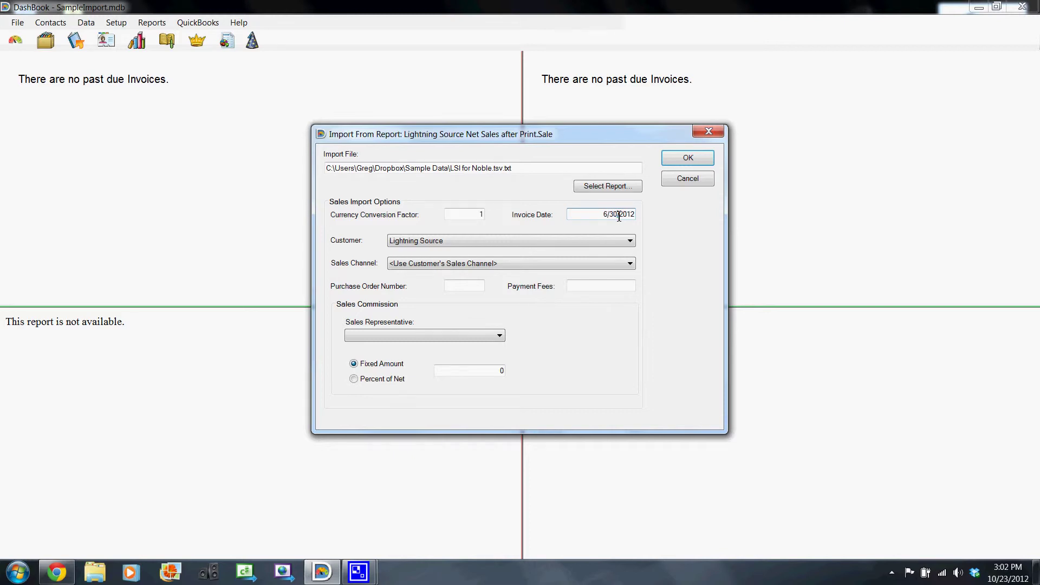
left_click(629, 241)
left_click(631, 242)
left_click(679, 162)
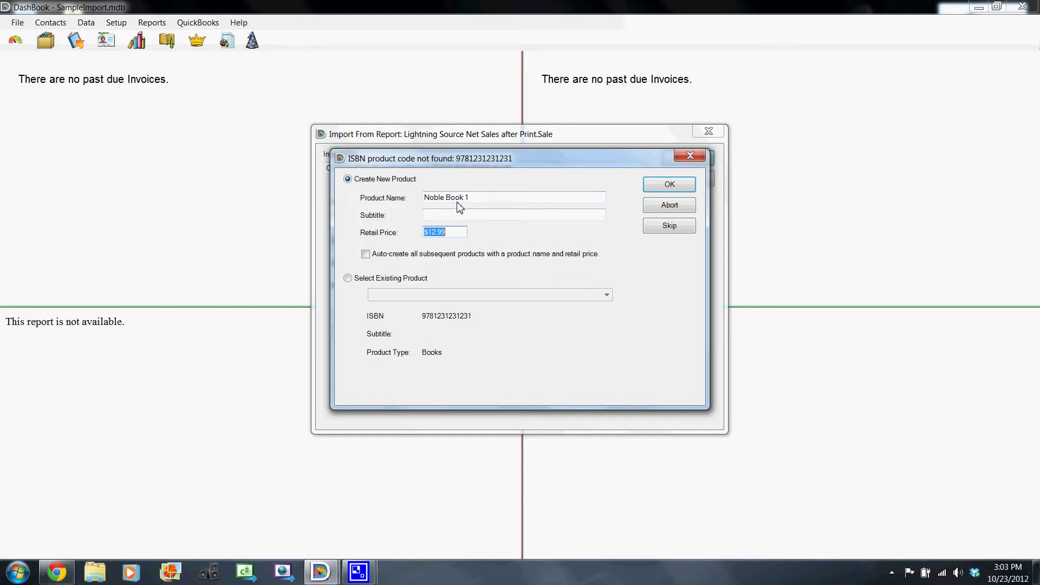
- Create Noble Book 1 as a new product, auto-creating all subsequent products with a name and retail price, and finish the import
left_click(486, 200)
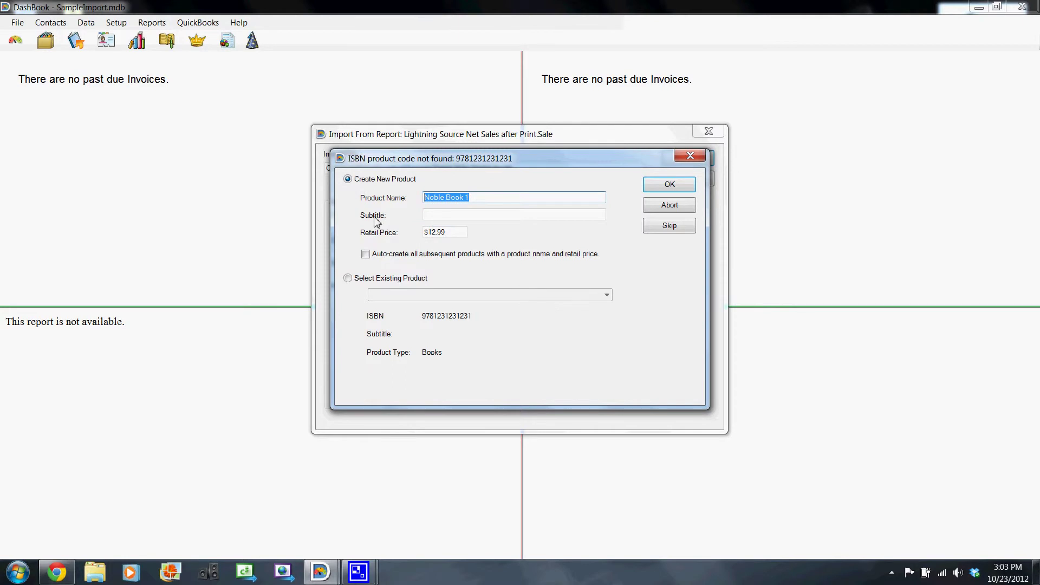
left_click(365, 254)
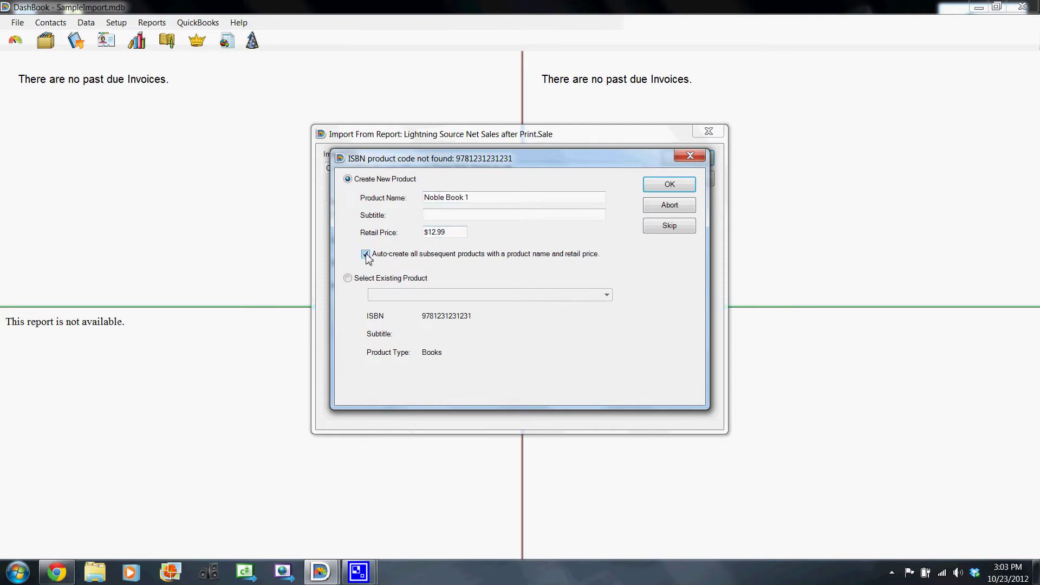
left_click(669, 185)
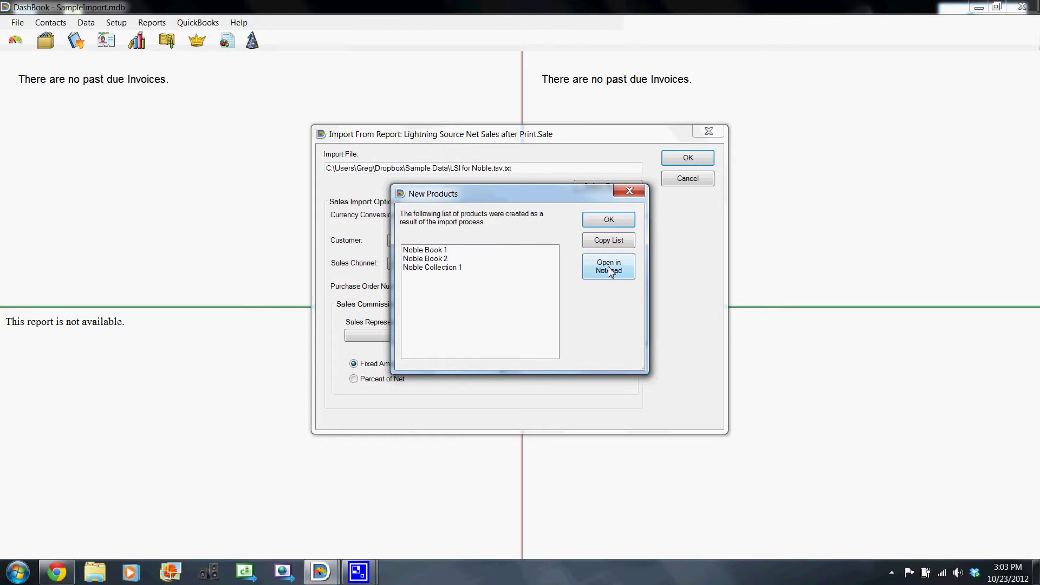
left_click(617, 220)
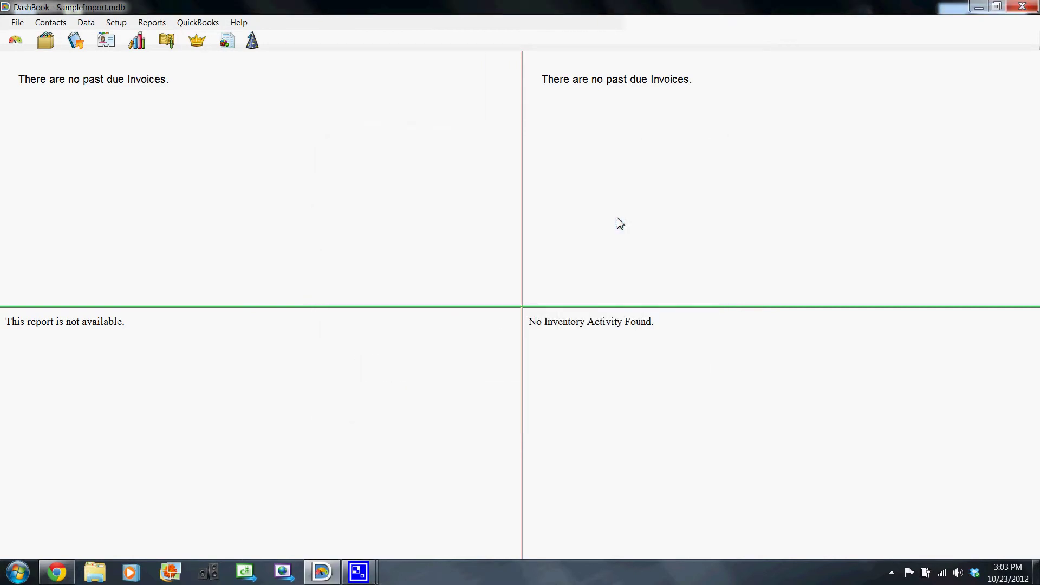
- Examine the imported products and all product code types of Noble Book 1
left_click(139, 41)
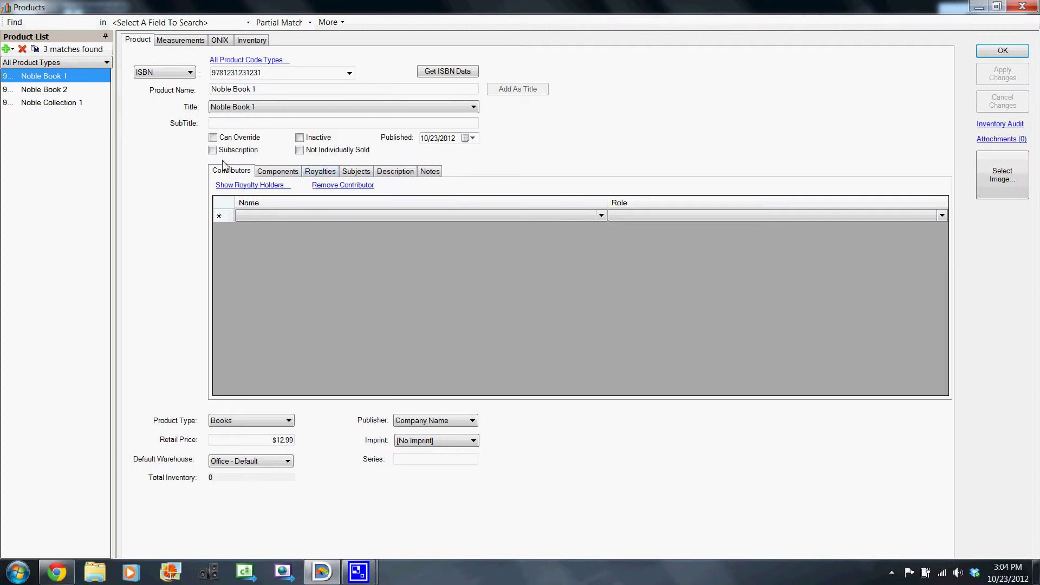
left_click(36, 93)
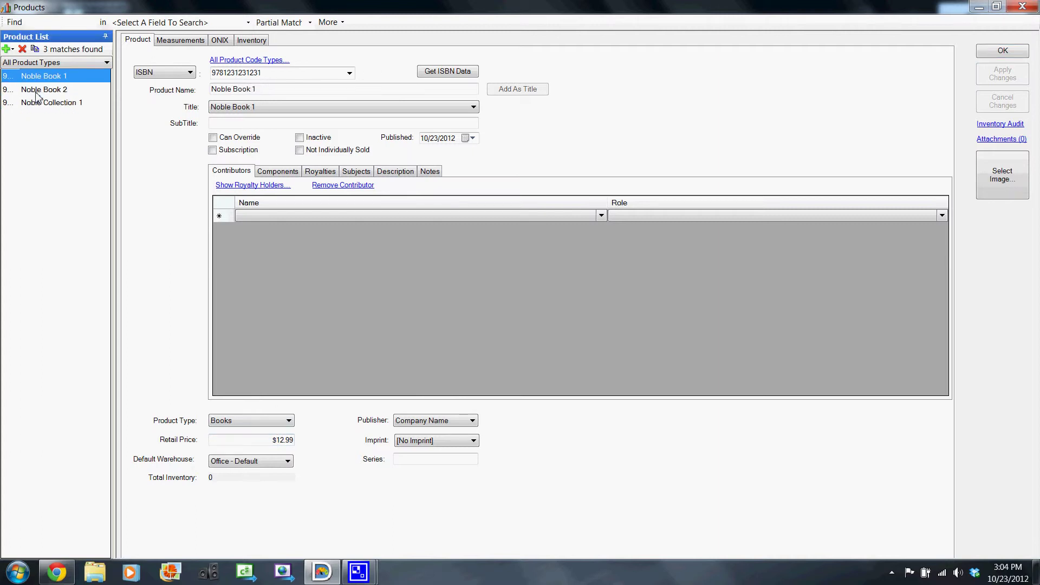
left_click(254, 60)
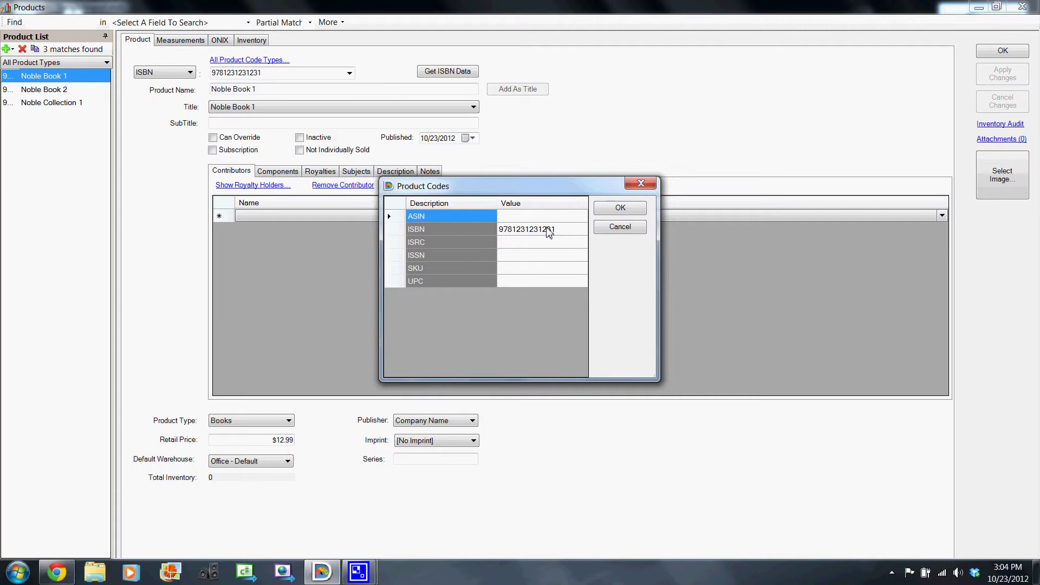
left_click(618, 228)
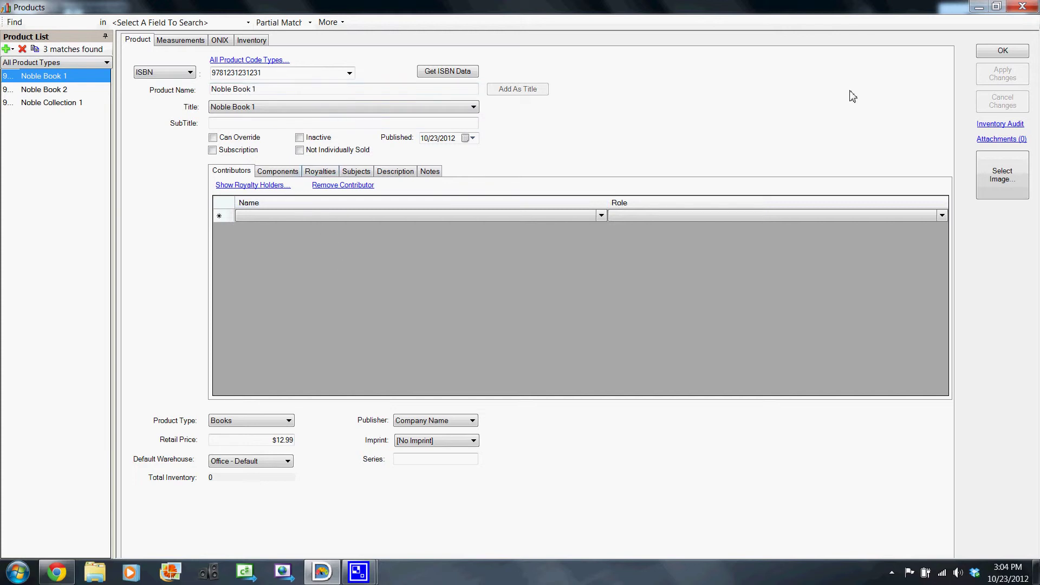
left_click(1002, 51)
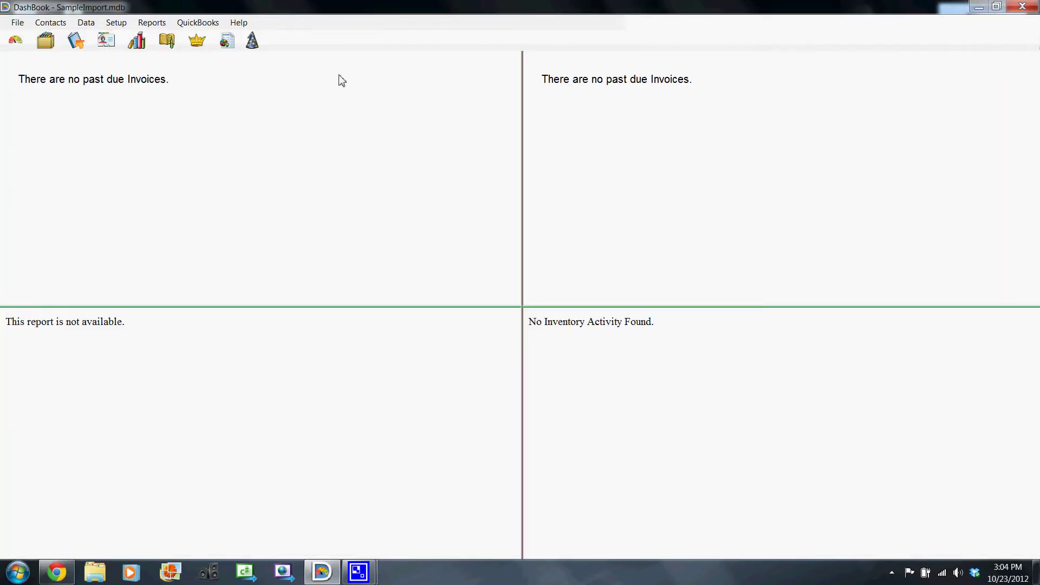
- Add a royalty holder named Author 1 and save the contact
left_click(168, 46)
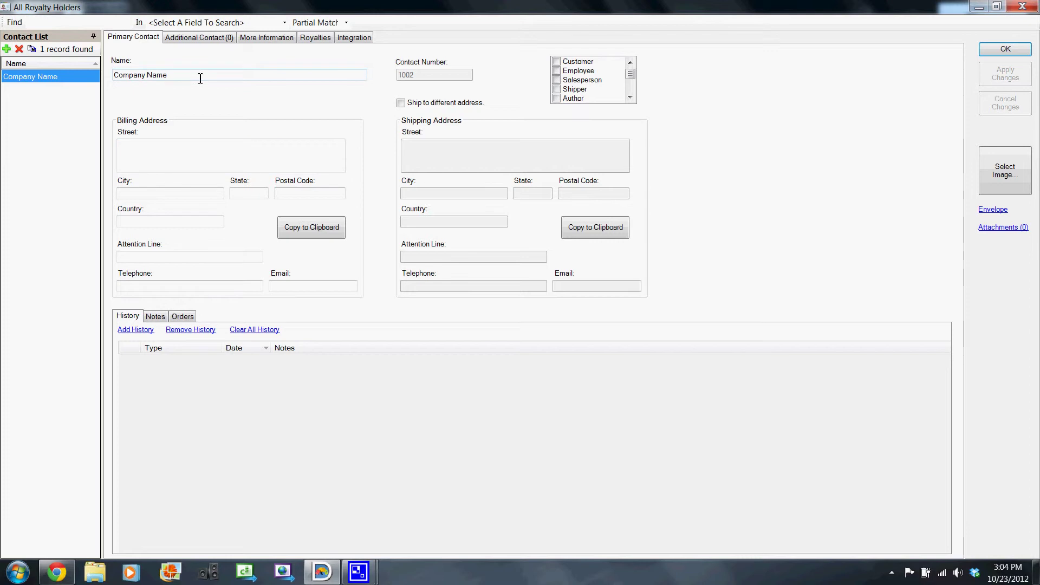
left_click(7, 49)
left_click(146, 76)
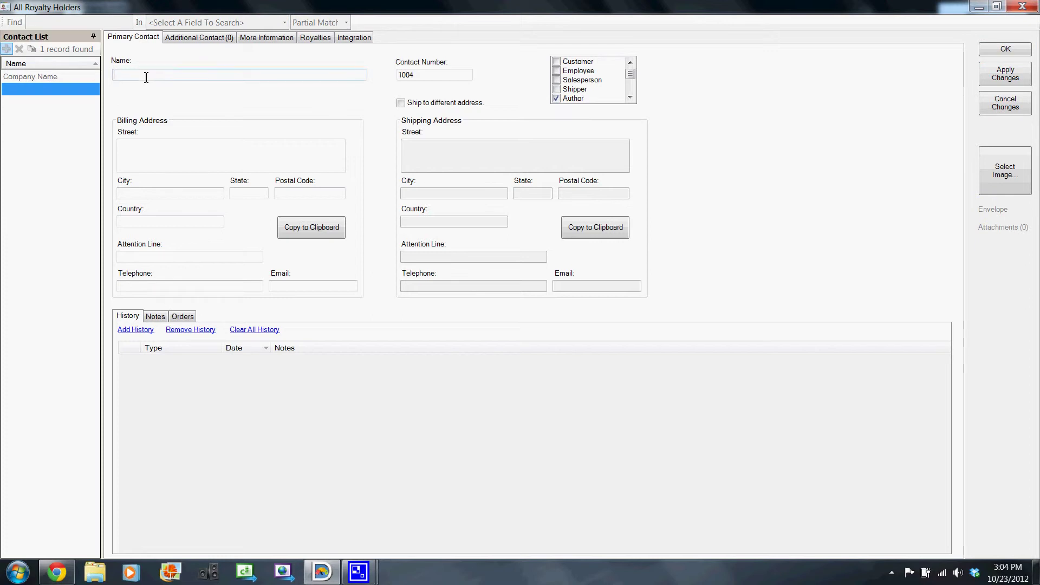
type("Auht")
type("or 1")
left_click(1002, 71)
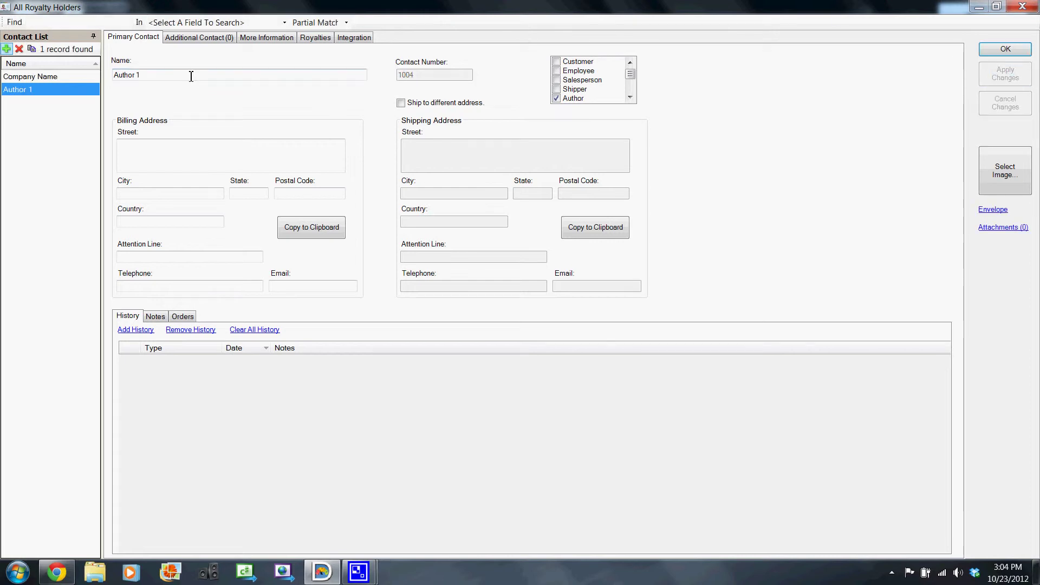
- Add a second royalty holder named Author2 and close the royalty holders window
left_click(7, 49)
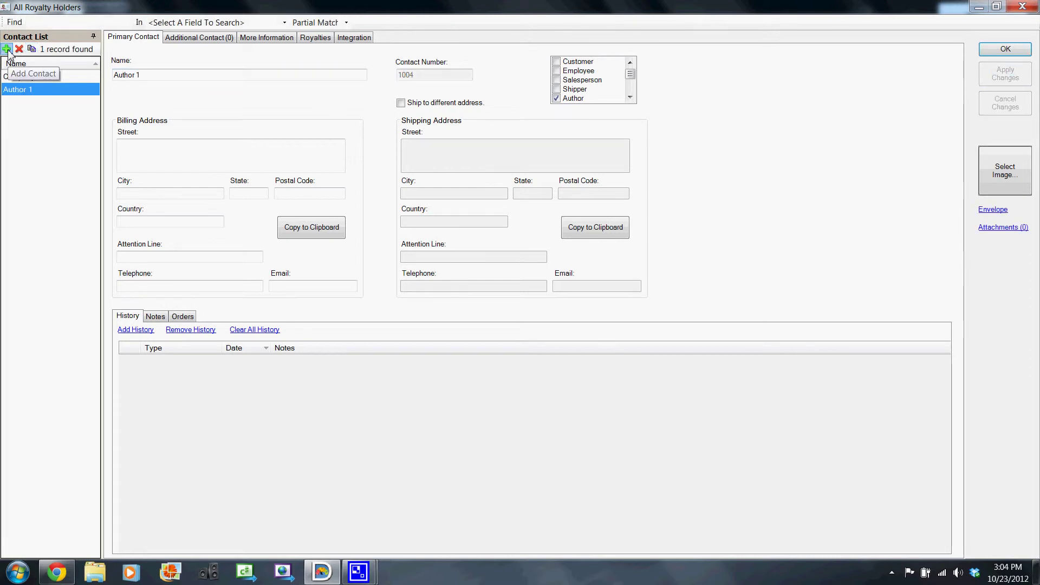
left_click(144, 75)
type("A")
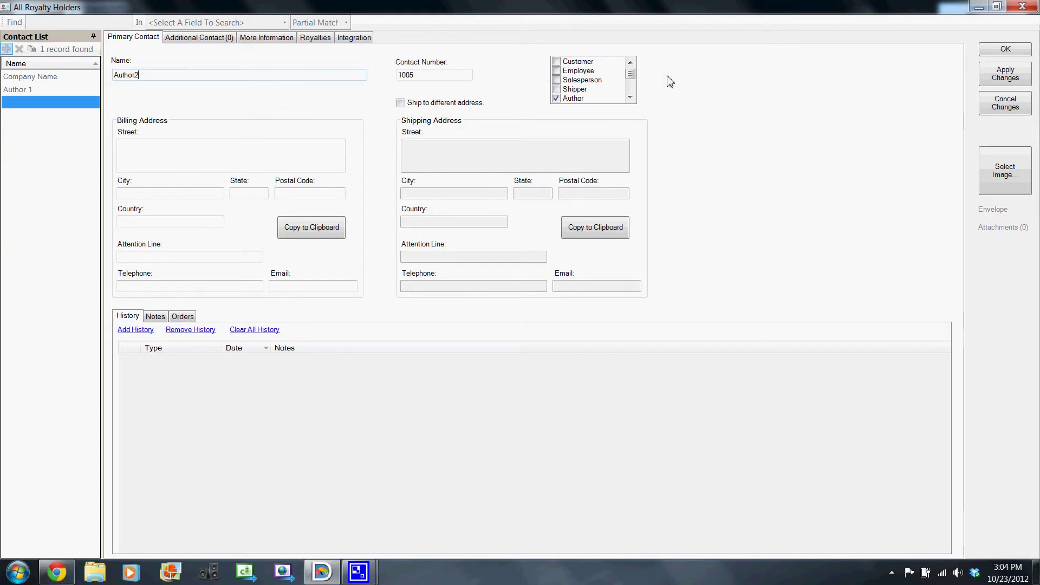
left_click(994, 53)
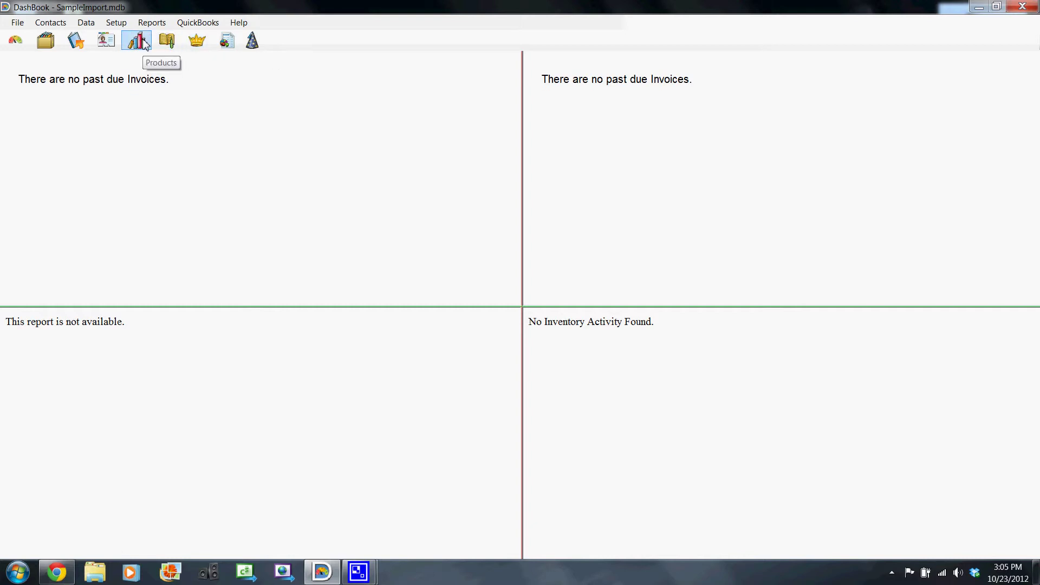
- Create a royalty arrangement described as 40% Net with a simple percentage of 40% and save it
left_click(196, 42)
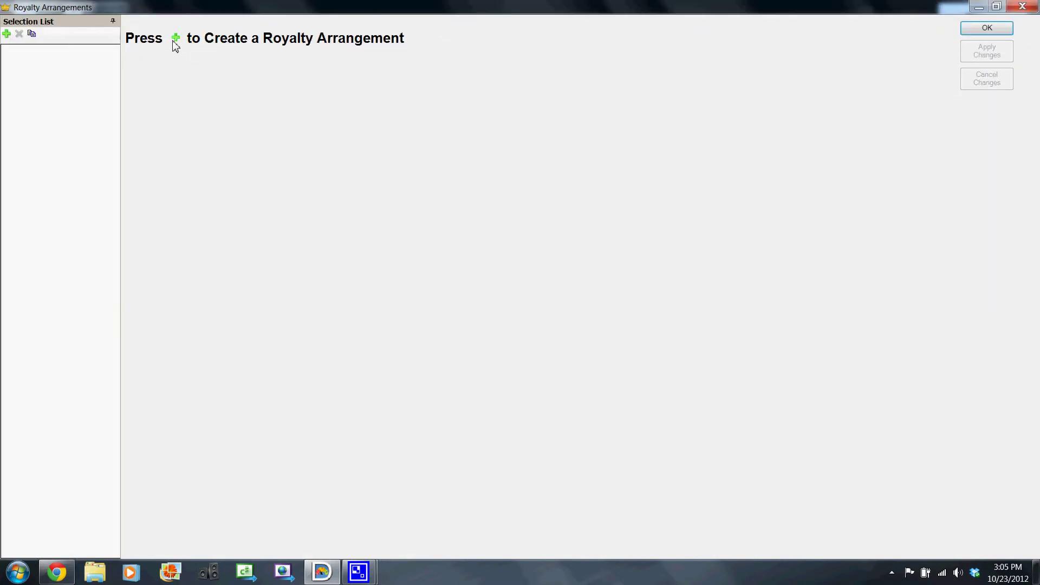
left_click(176, 38)
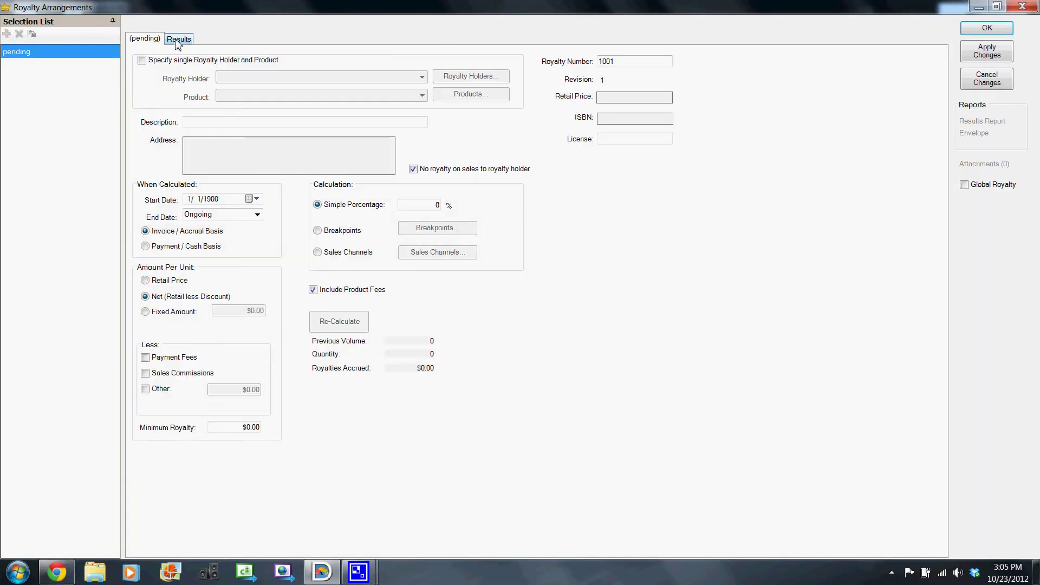
left_click(196, 125)
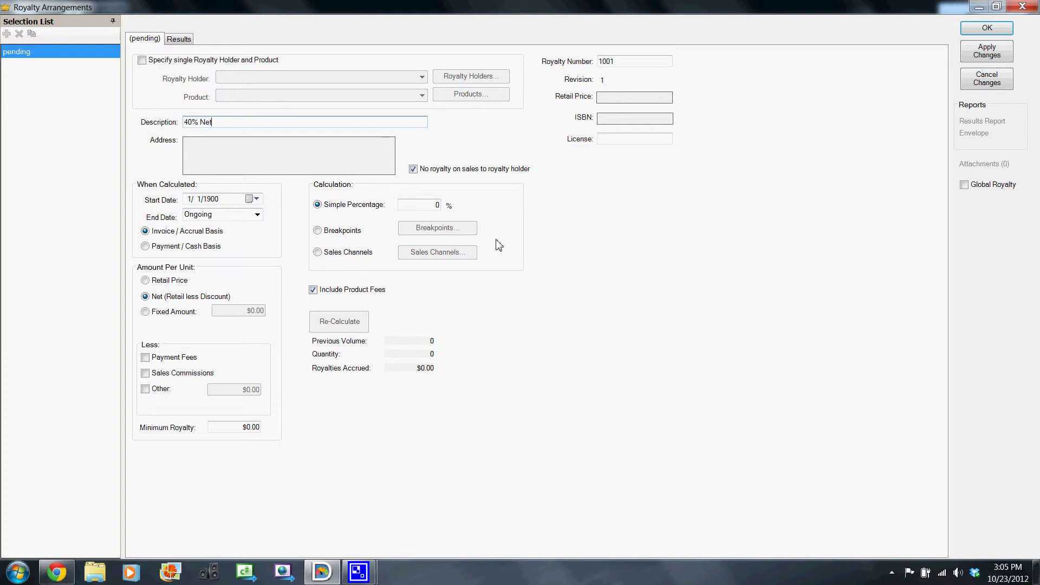
left_click(434, 207)
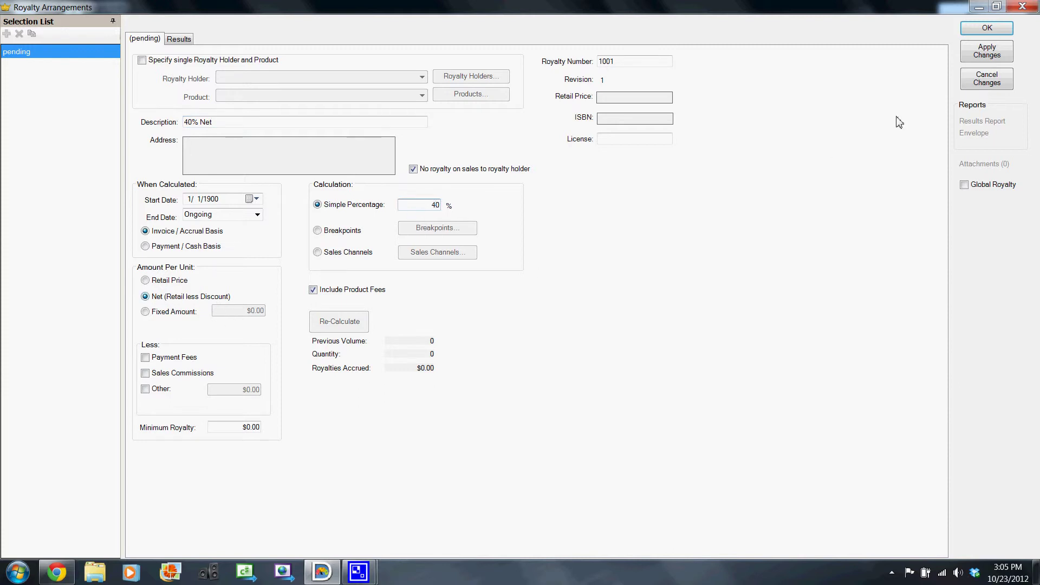
left_click(972, 61)
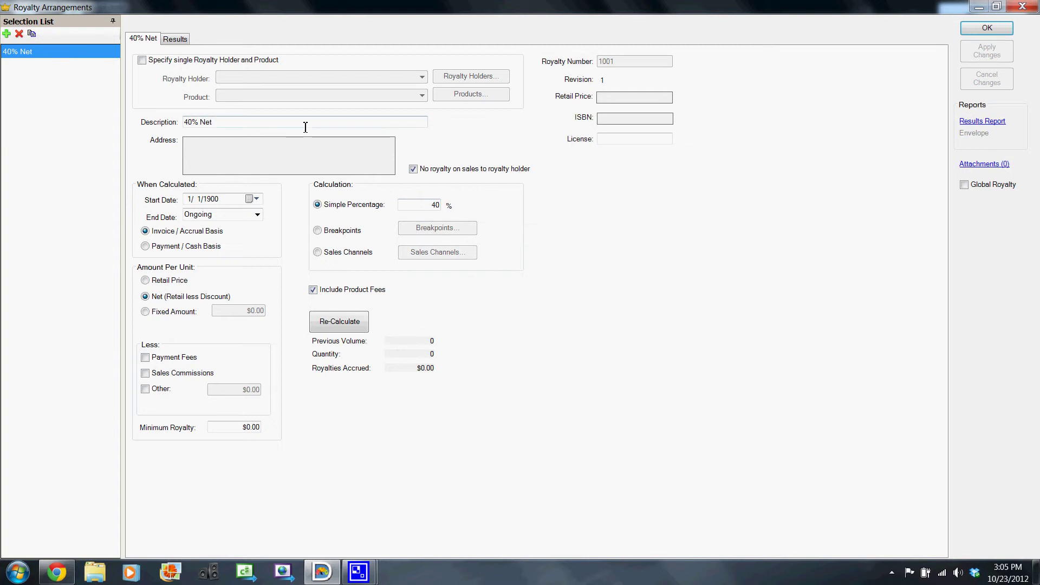
- Create a royalty arrangement described as 20% Net with a simple percentage of 20%, save it and close the royalty arrangements window
left_click(7, 35)
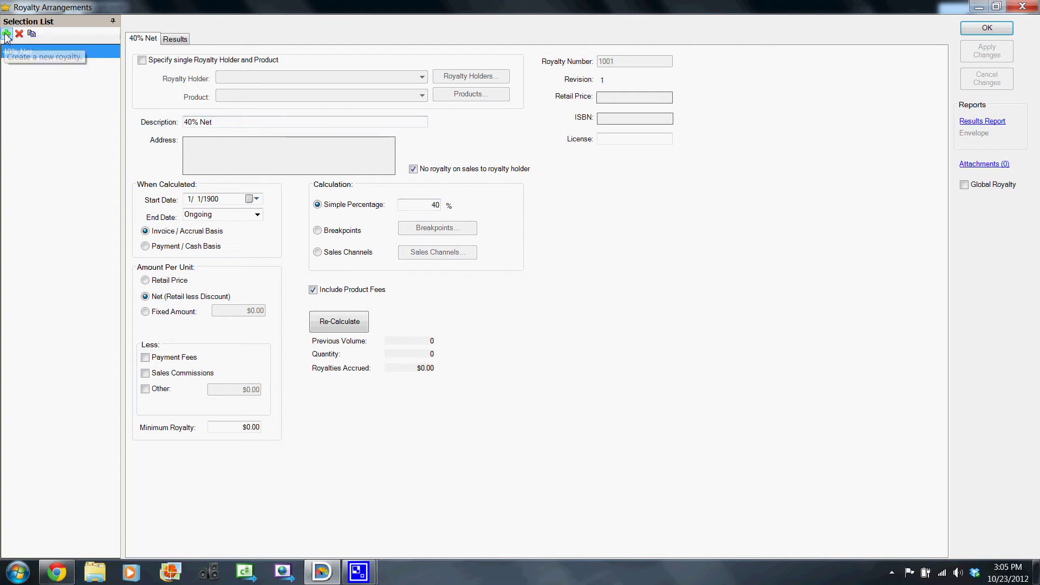
left_click(211, 123)
type("20")
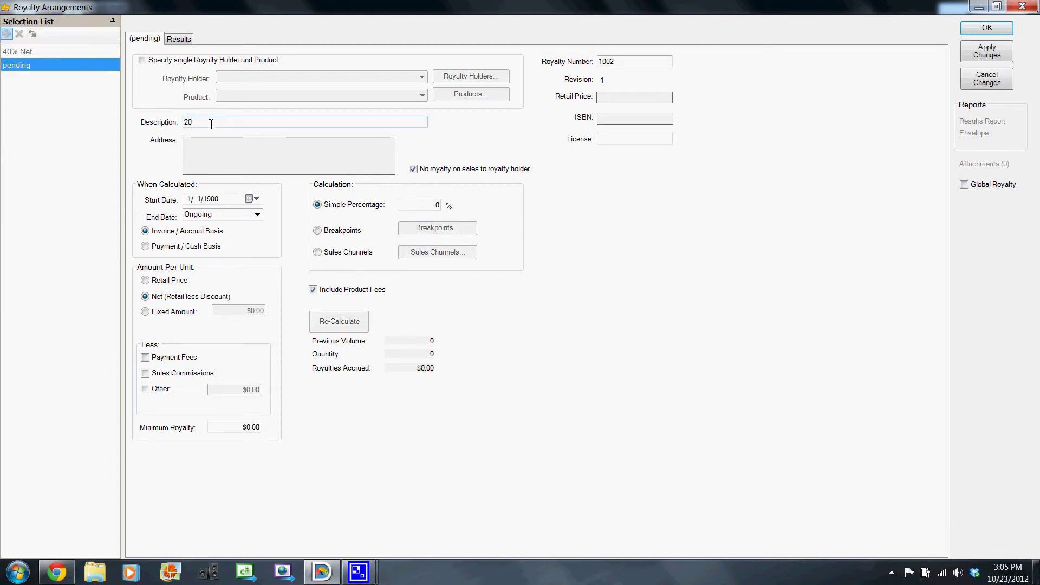
type("% Net")
left_click(434, 206)
left_click(993, 33)
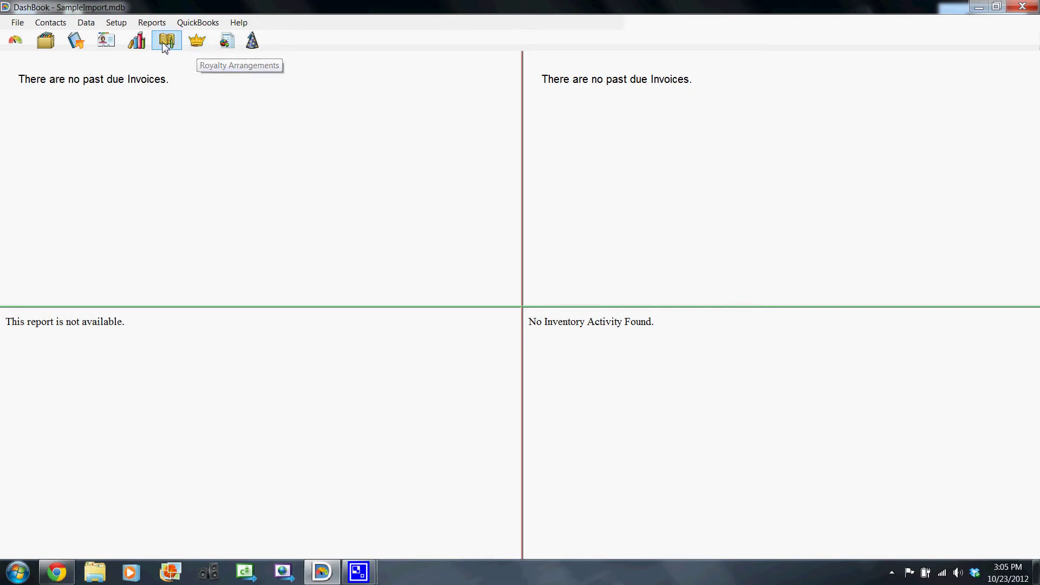
- Open the products list, add Author 1 as a contributor to Noble Book 1 and apply the change
left_click(136, 42)
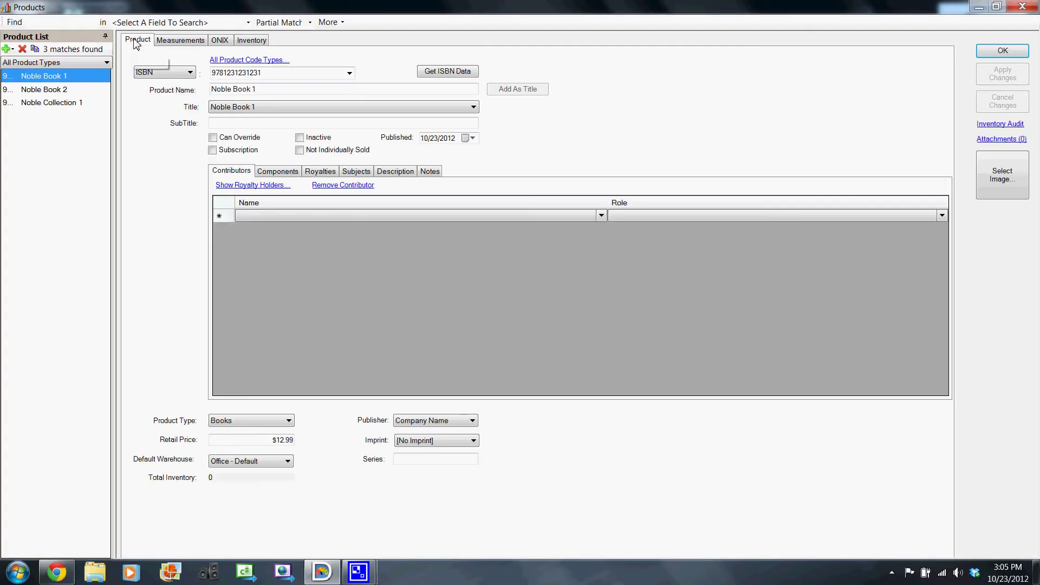
left_click(602, 216)
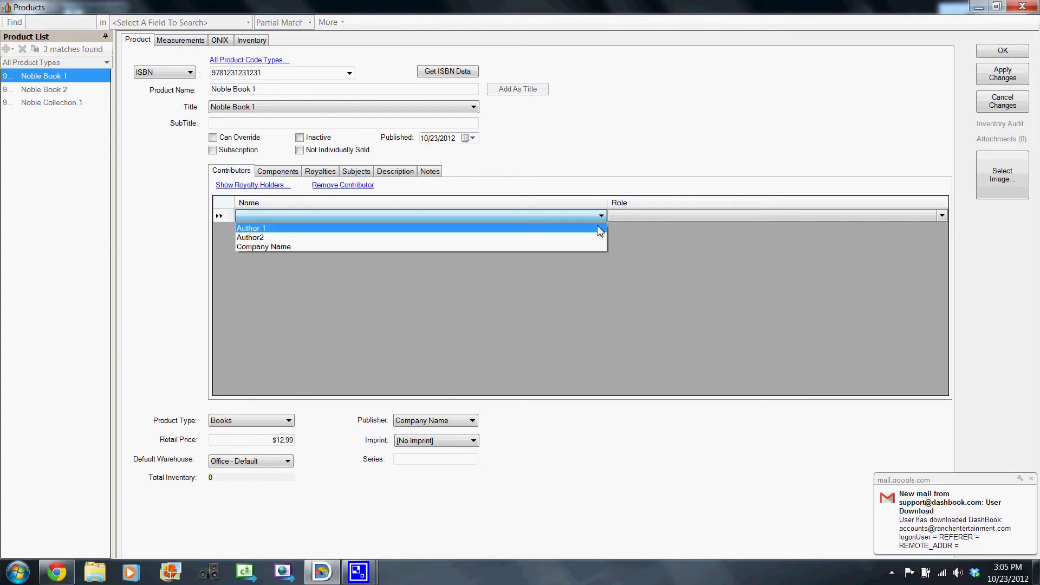
left_click(600, 228)
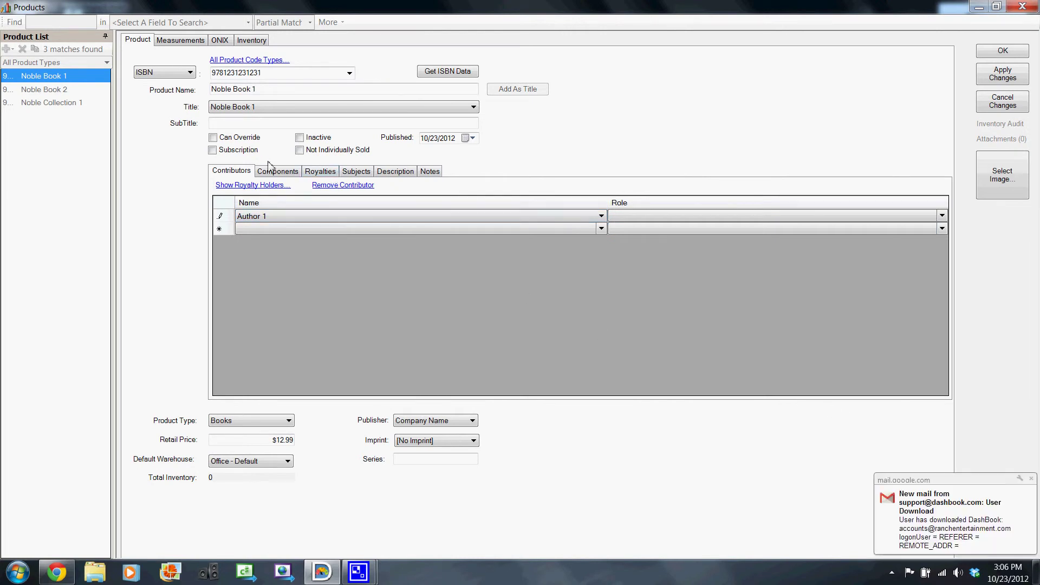
left_click(320, 172)
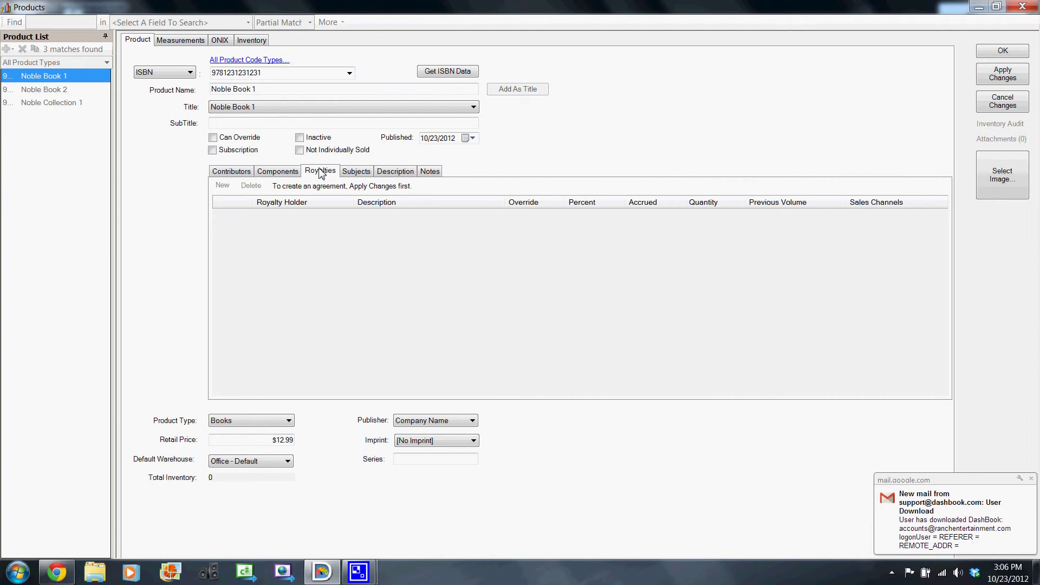
left_click(1015, 80)
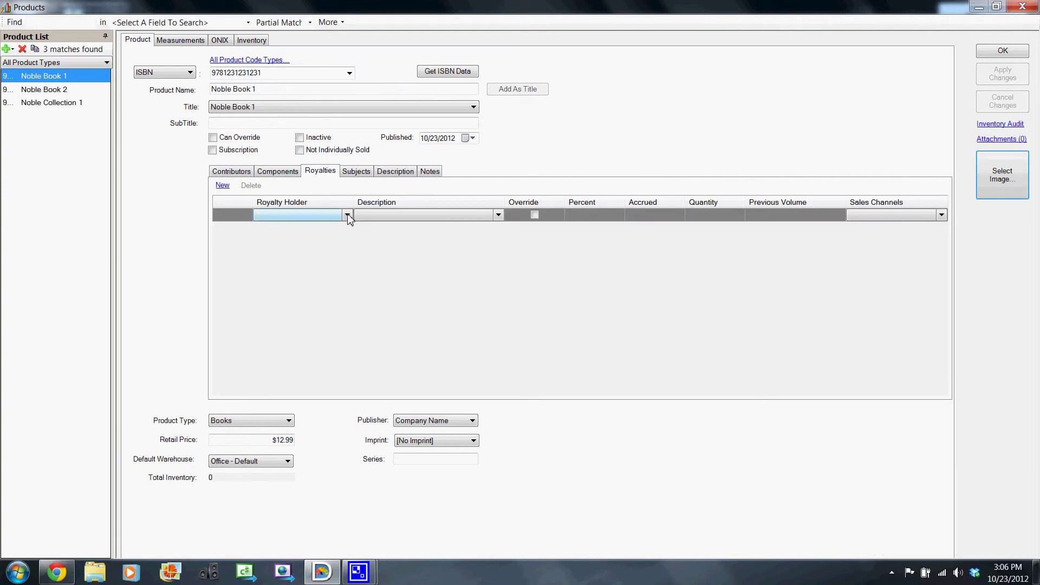
- Assign Author 1 the 40% Net royalty on Noble Book 1 and apply the change
left_click(347, 216)
left_click(338, 228)
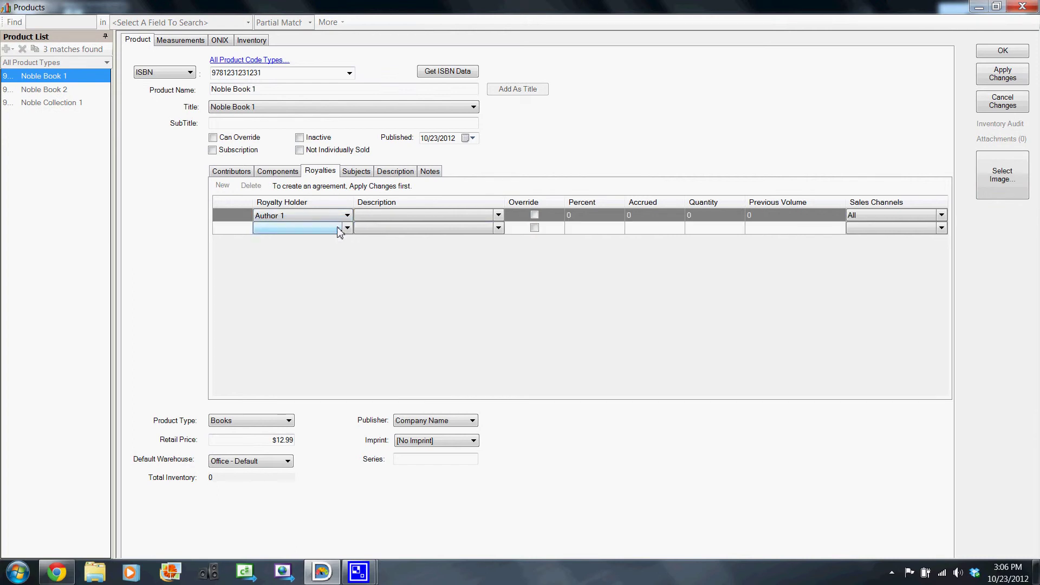
left_click(393, 218)
left_click(393, 218)
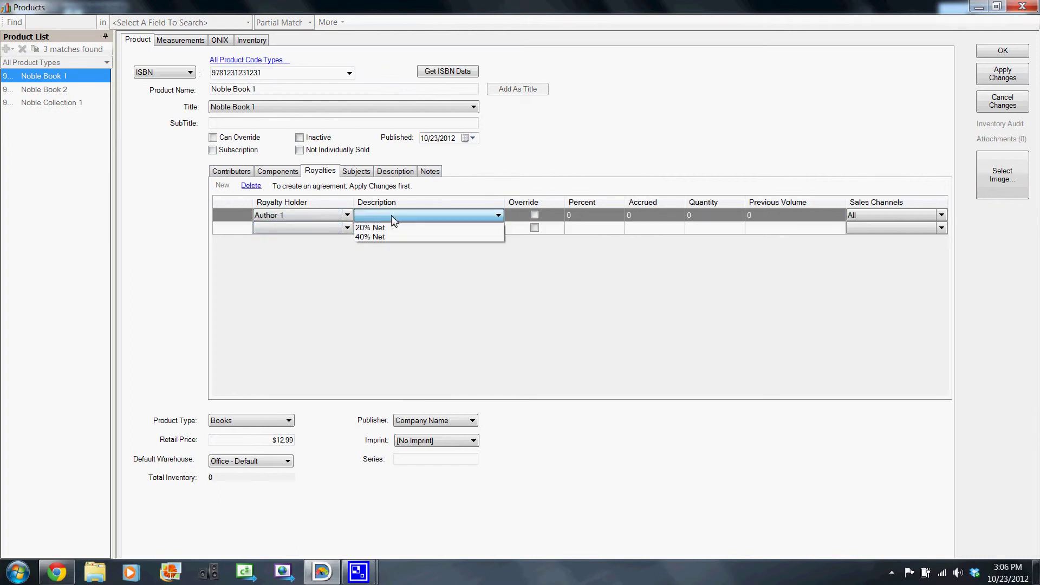
left_click(390, 237)
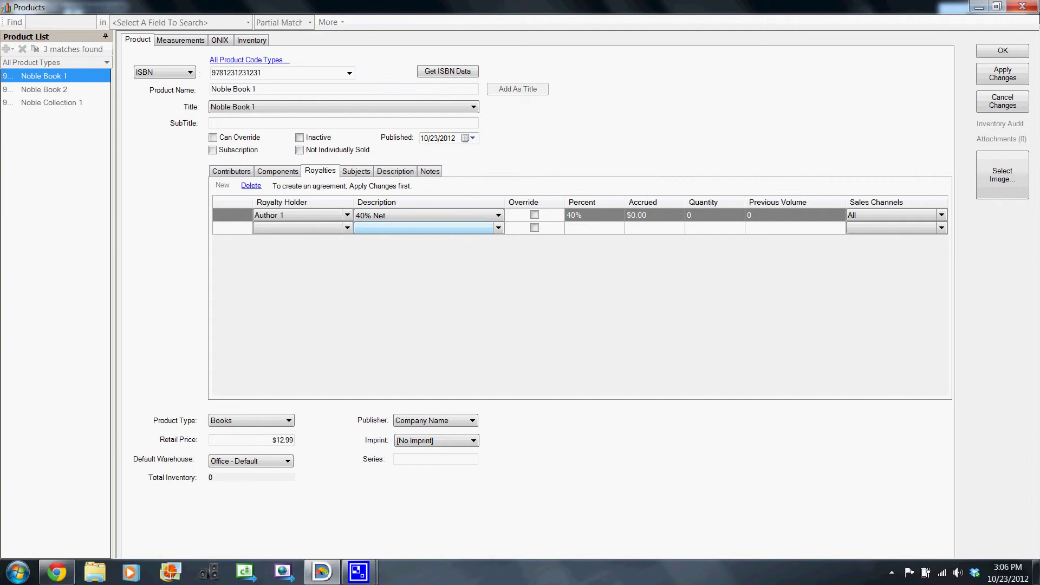
left_click(1022, 79)
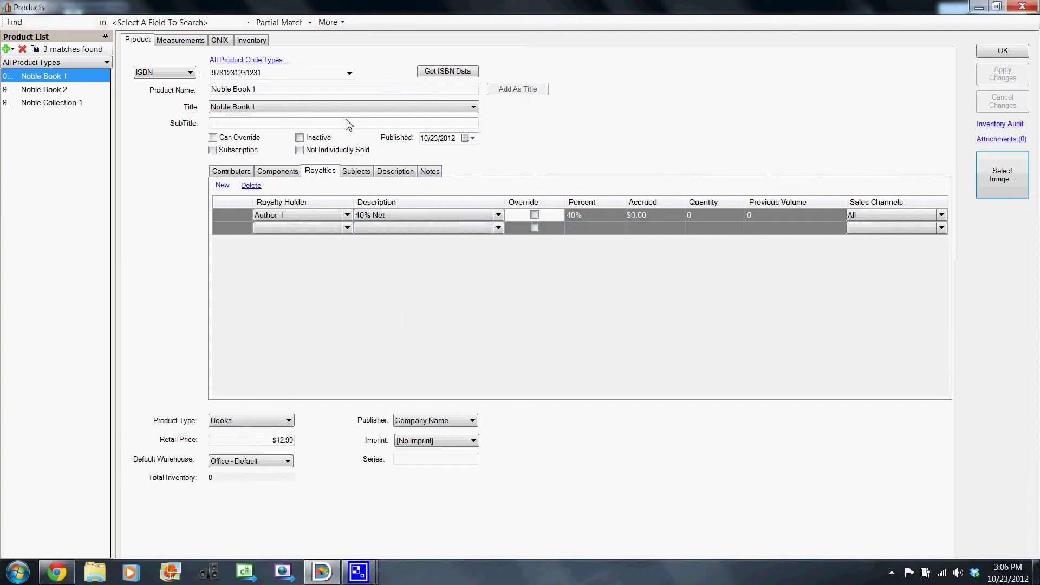
- Add Author2 as a contributor to Noble Book 2 and apply the change
left_click(39, 91)
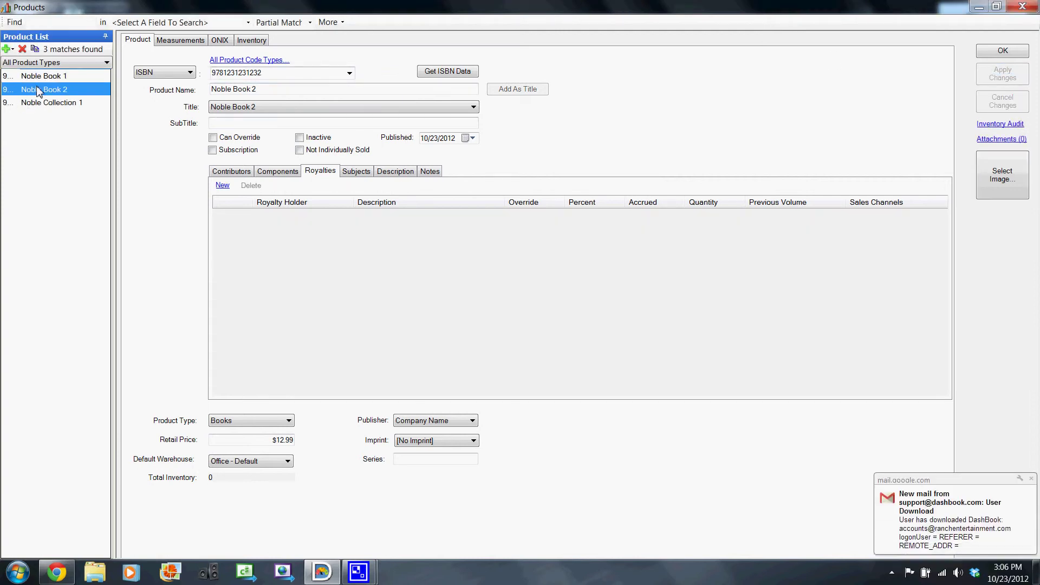
left_click(230, 172)
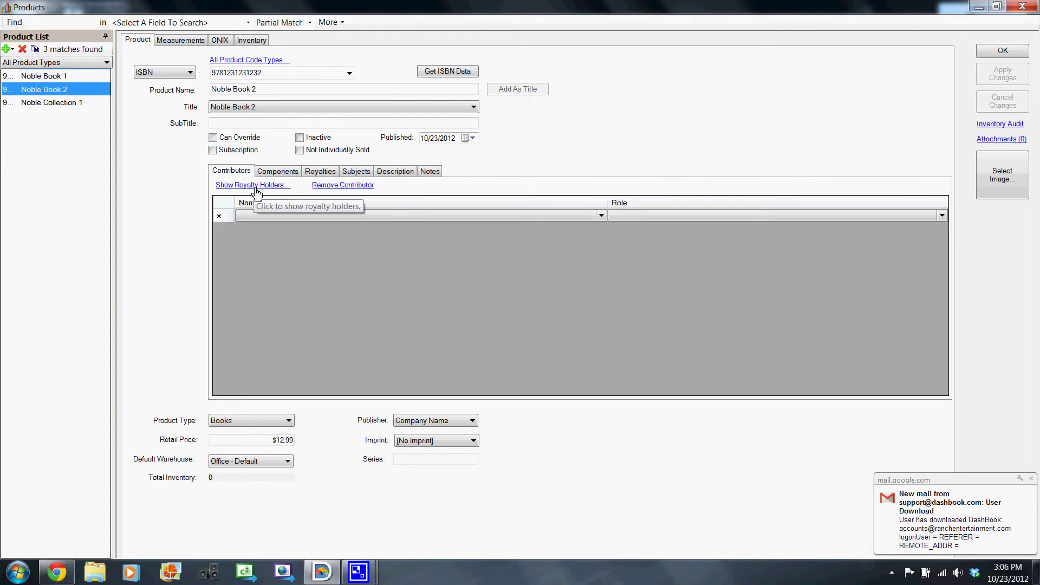
left_click(269, 215)
left_click(273, 215)
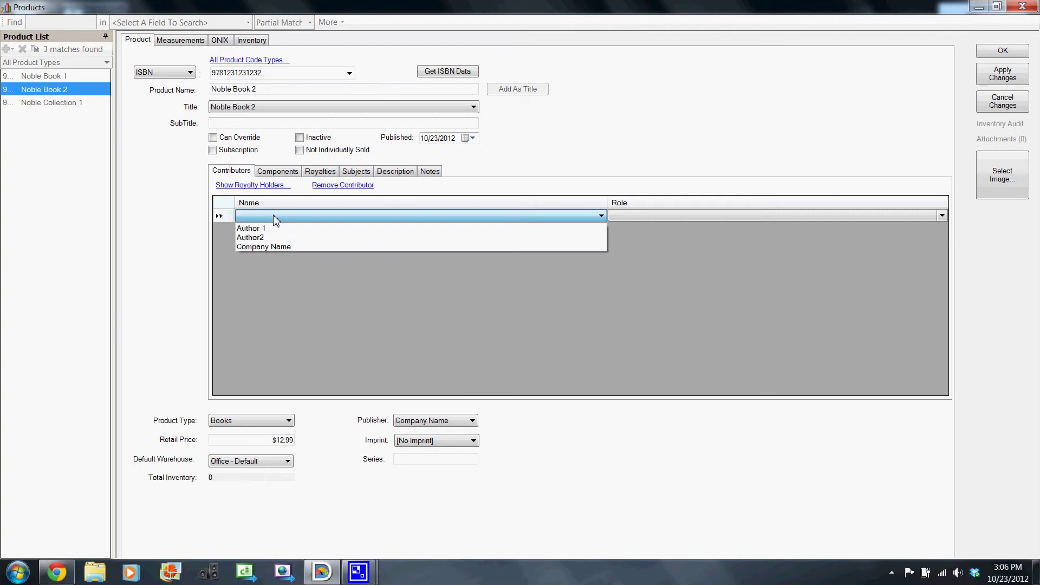
left_click(275, 235)
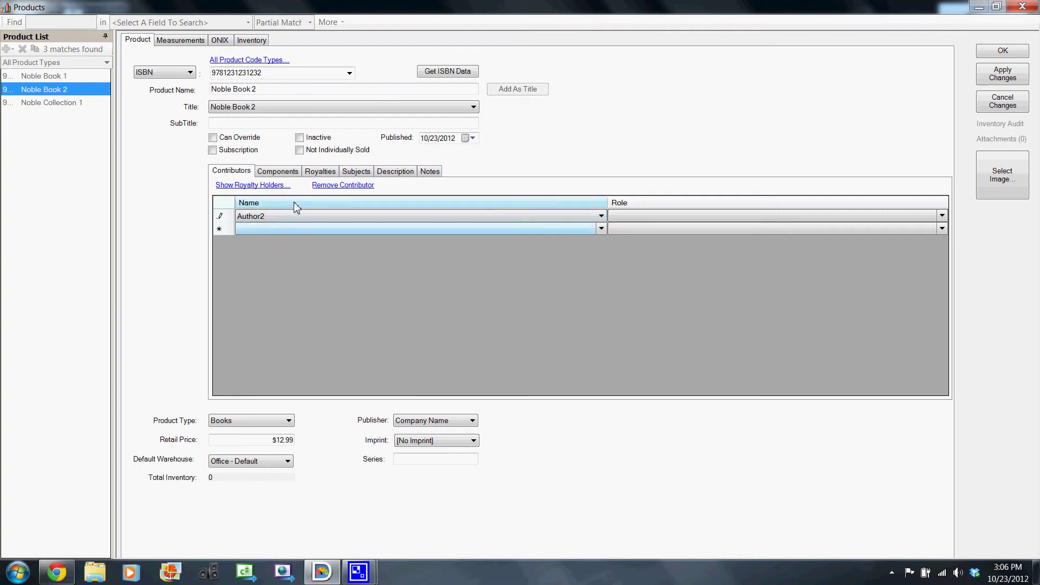
left_click(323, 173)
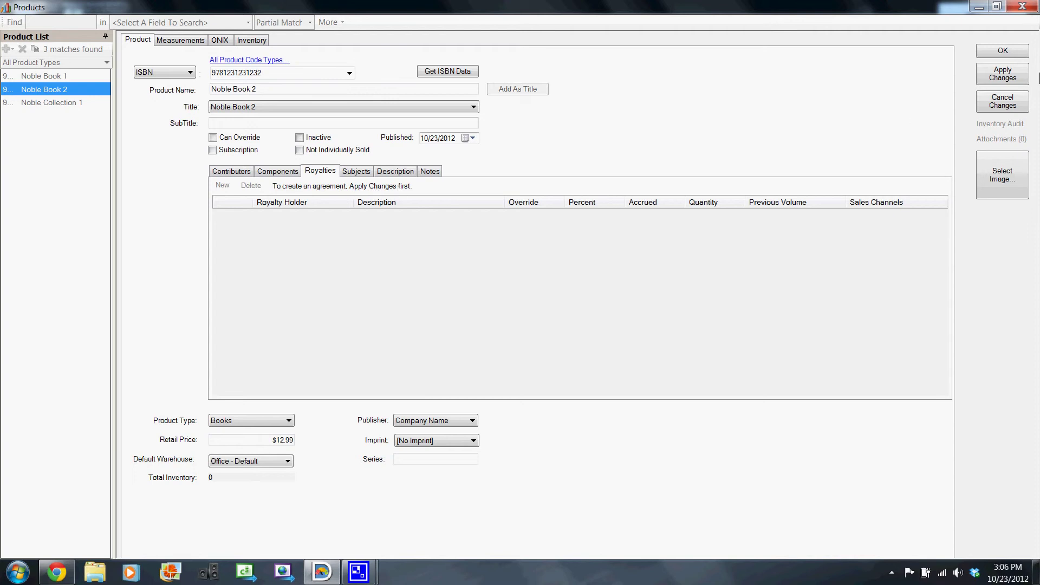
left_click(1013, 80)
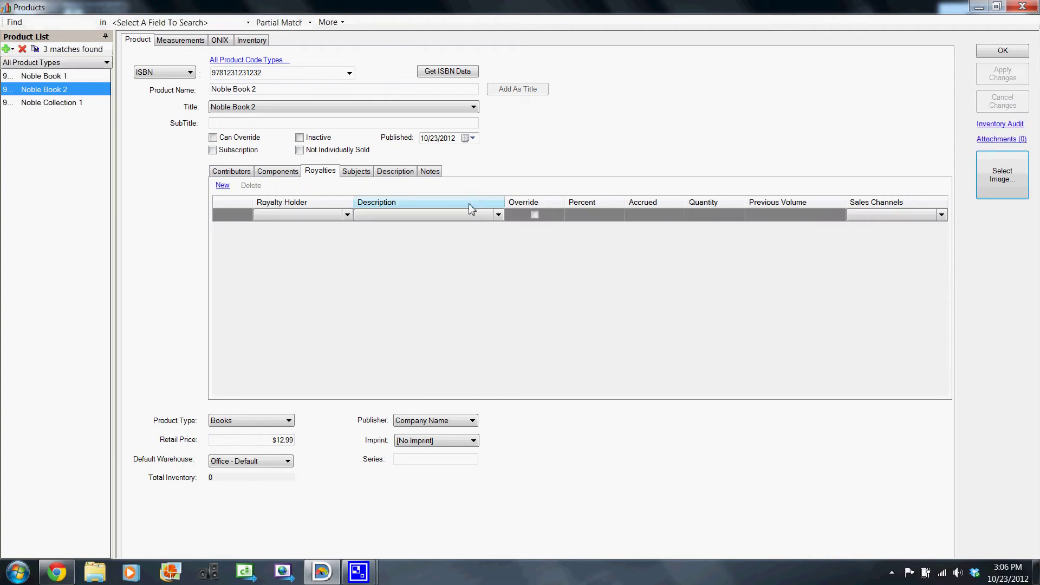
- Assign Author2 the 40% Net royalty on Noble Book 2 and apply the change
left_click(347, 217)
left_click(341, 228)
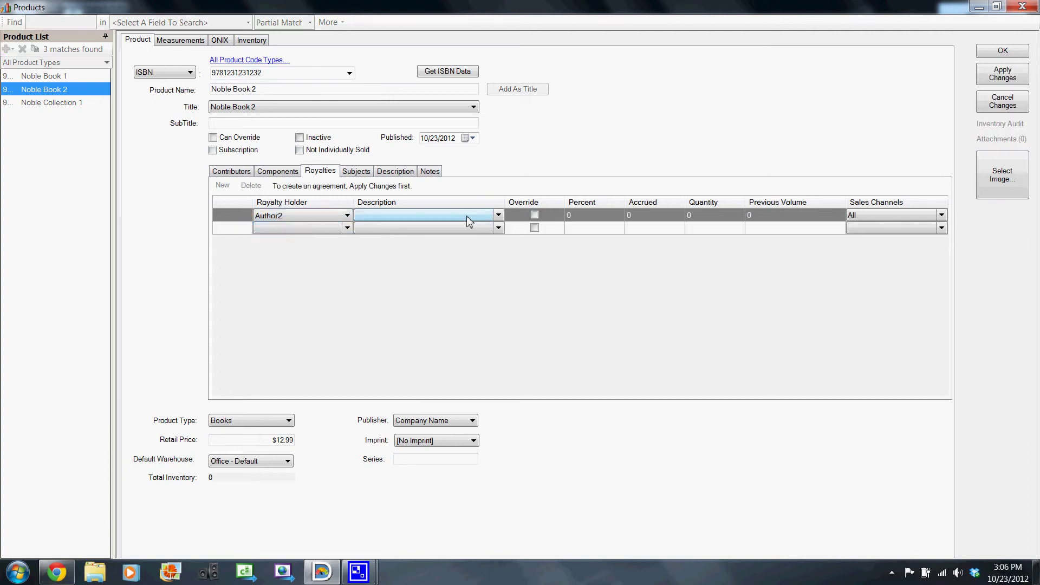
left_click(496, 217)
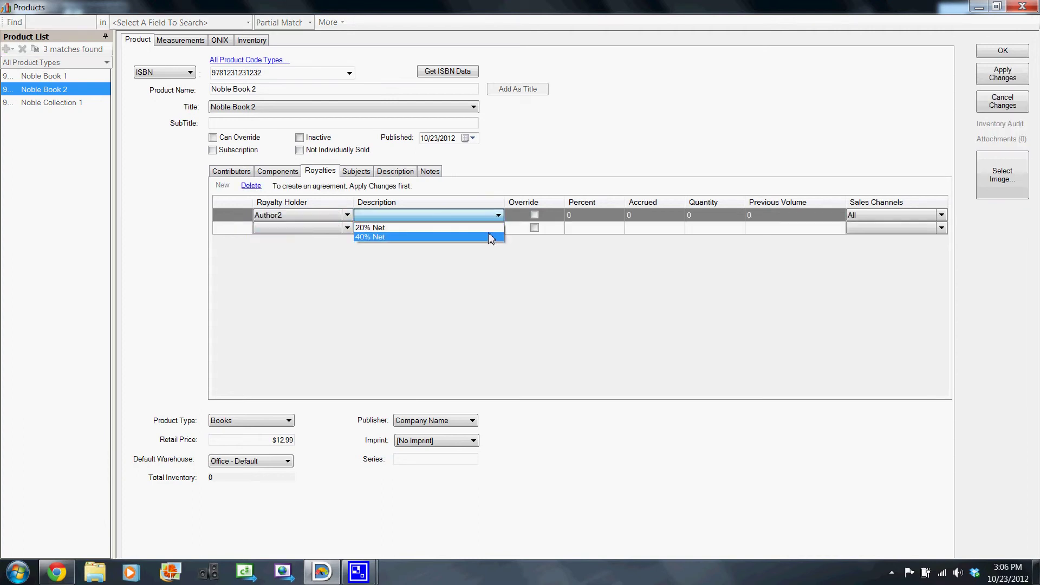
left_click(491, 237)
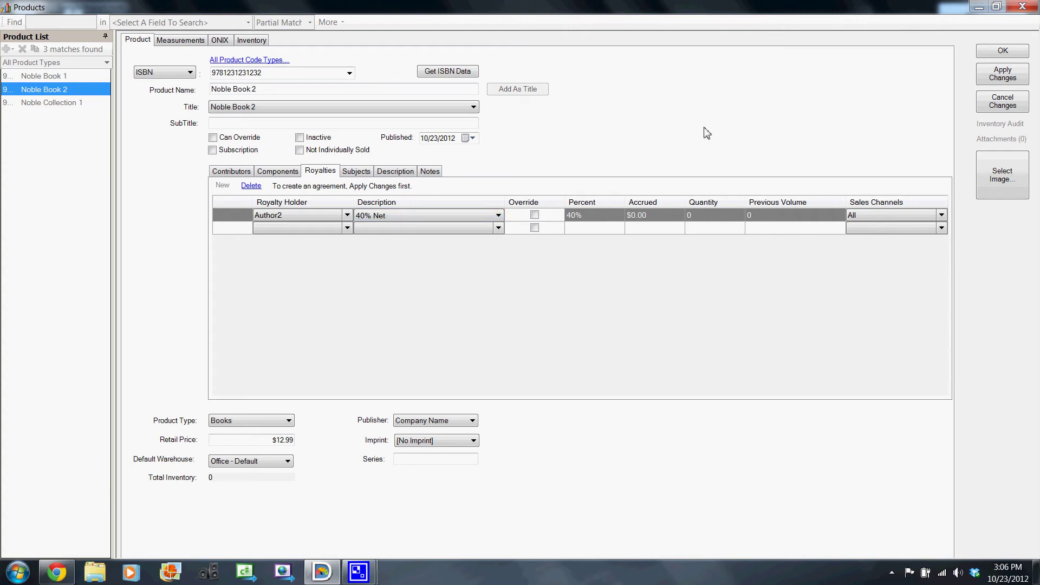
left_click(1000, 74)
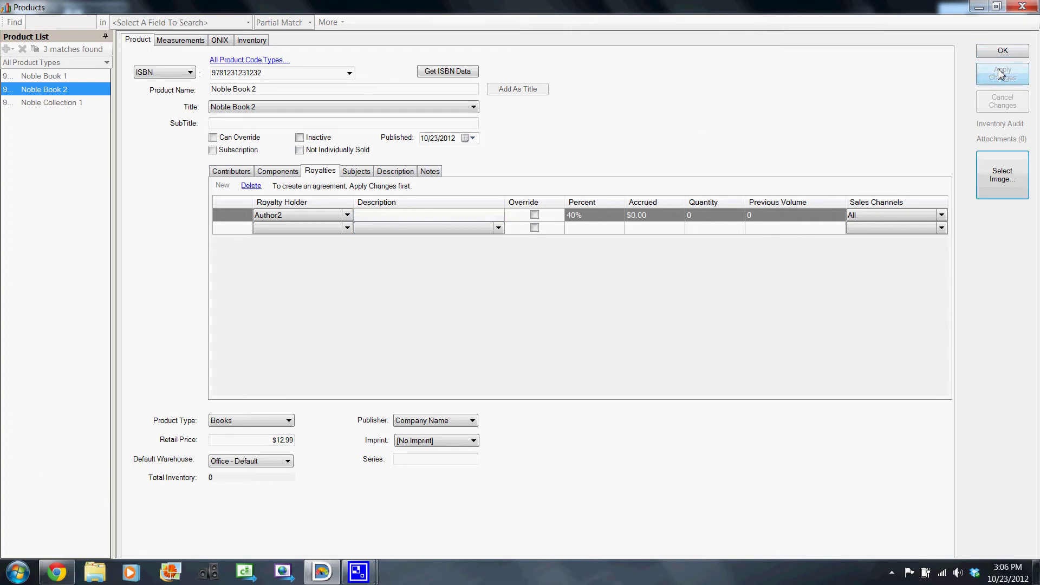
- Add Author 1 and Author2 as contributors to Noble Collection 1 and apply the changes
left_click(45, 107)
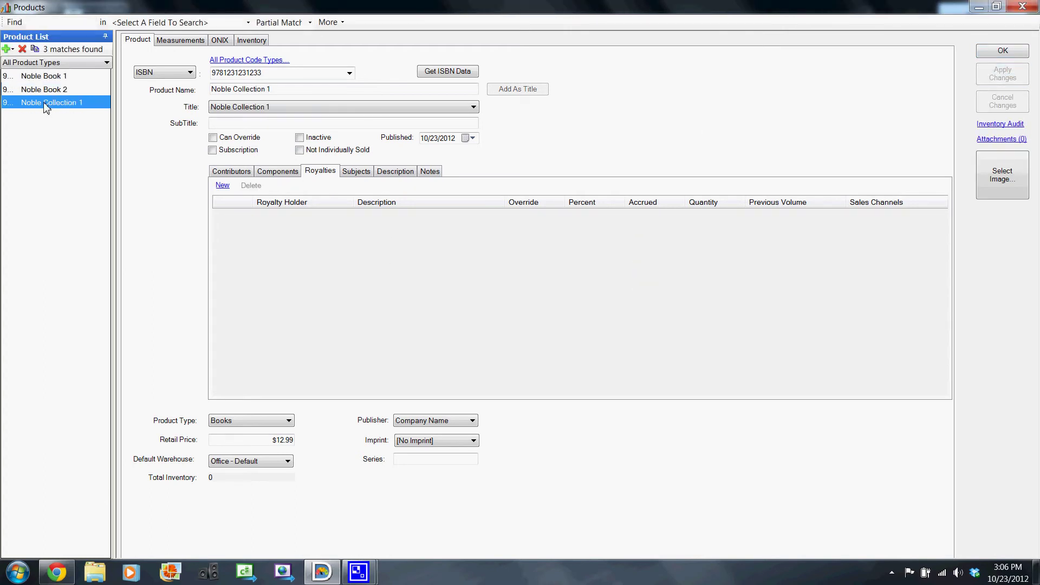
left_click(232, 171)
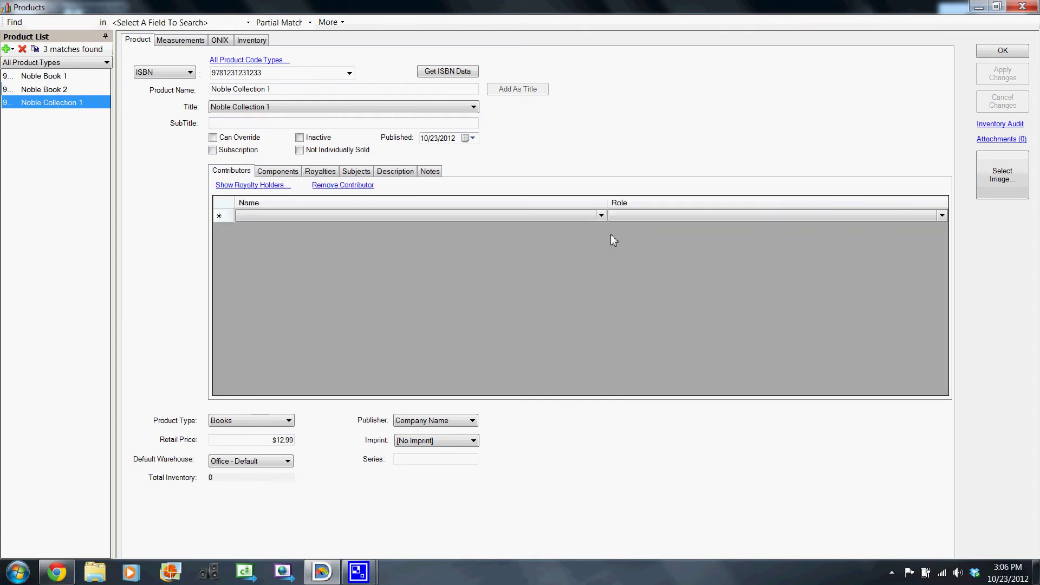
left_click(600, 217)
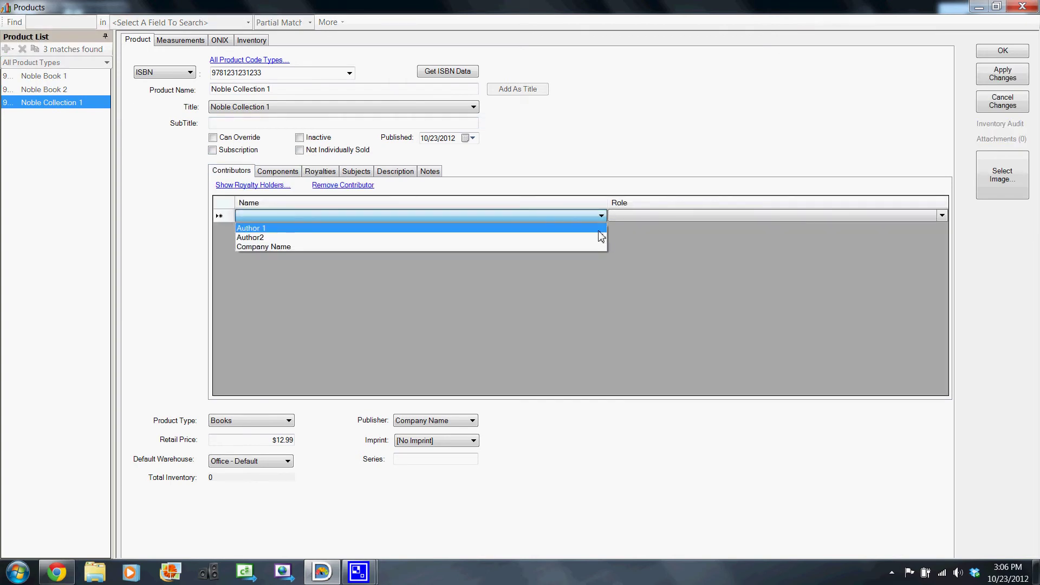
left_click(597, 233)
left_click(597, 229)
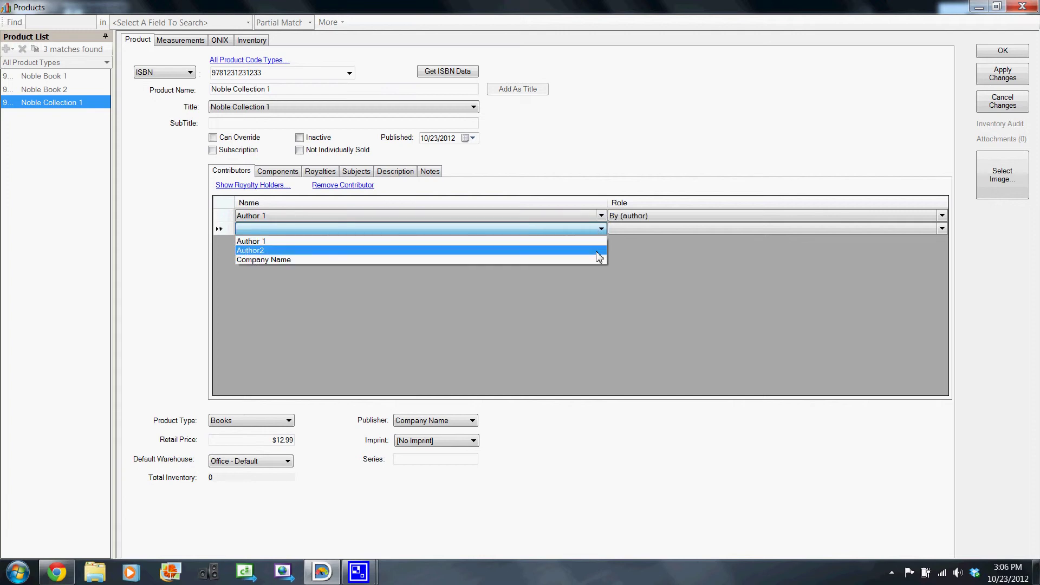
left_click(595, 251)
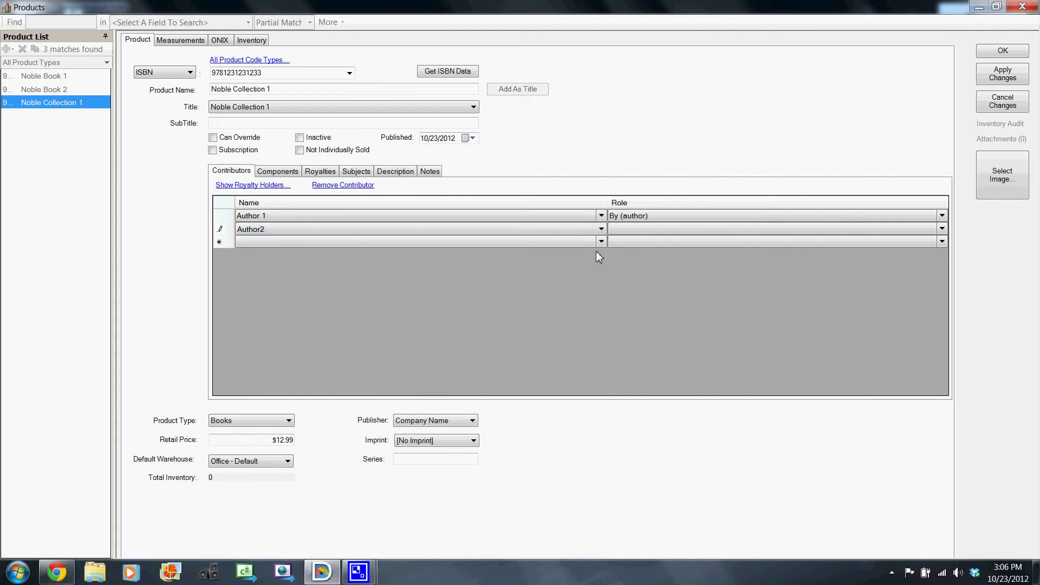
left_click(998, 75)
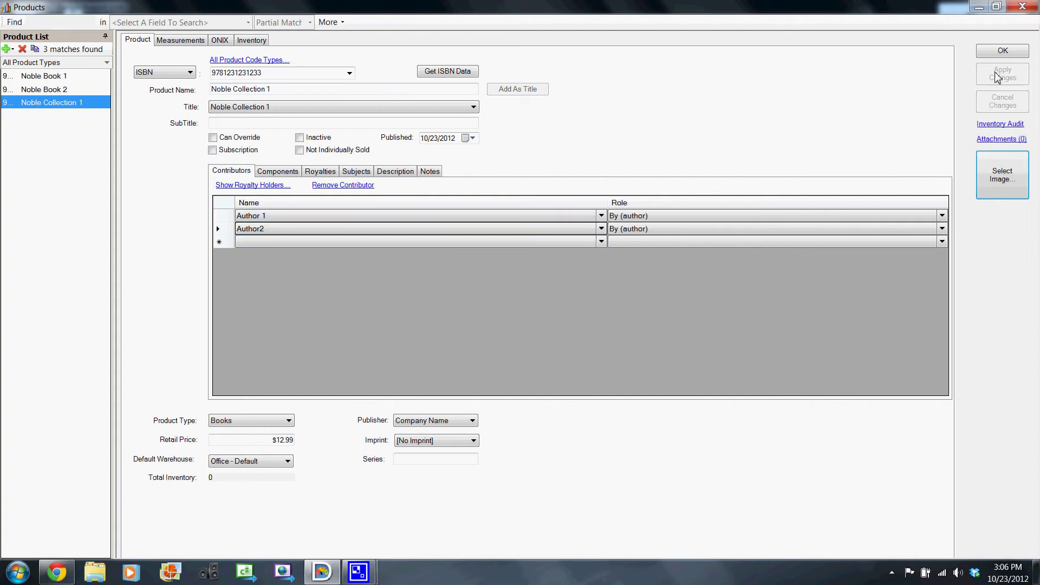
- Assign Author 1 the 20% Net royalty on Noble Collection 1
left_click(325, 172)
left_click(347, 215)
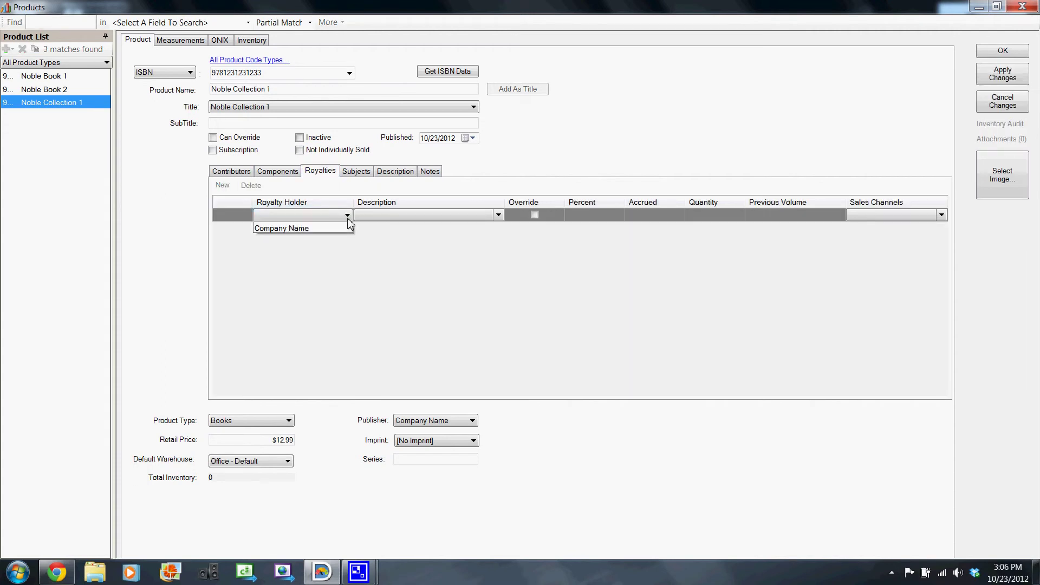
left_click(325, 226)
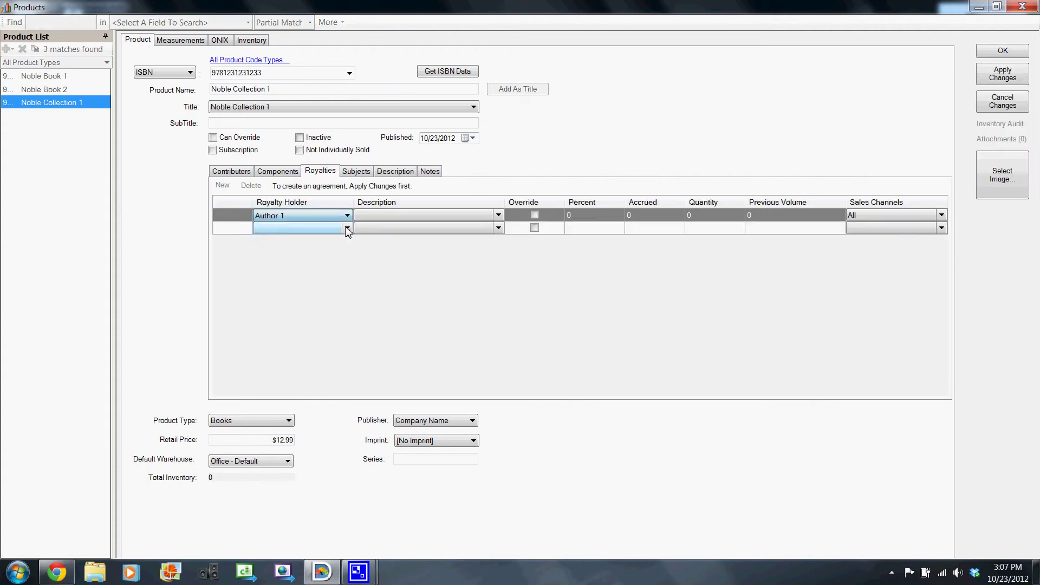
left_click(497, 215)
left_click(497, 227)
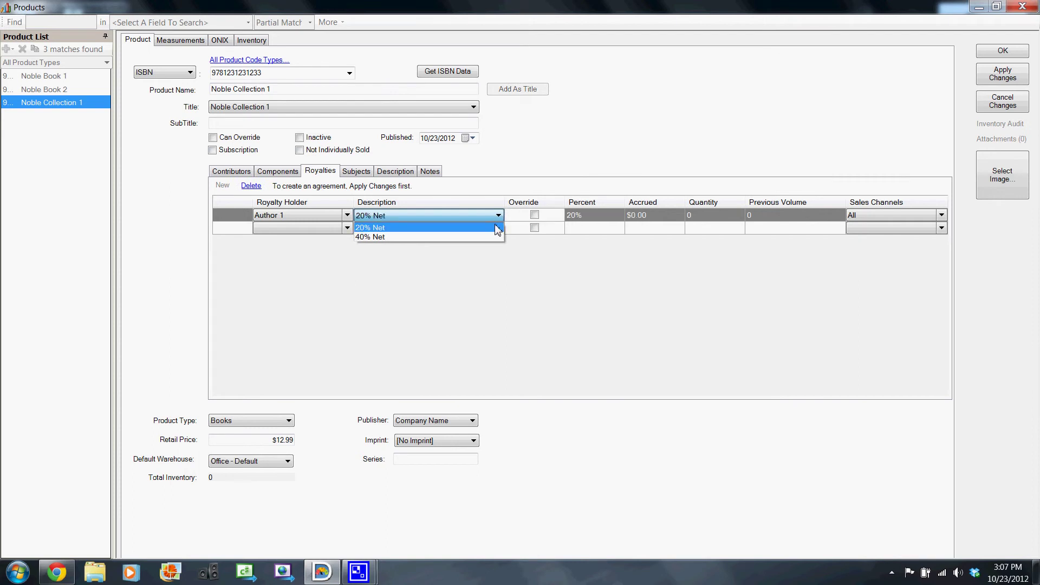
- Add a second royalty entry on Noble Collection 1 for Author2 with the 20% Net arrangement
left_click(347, 230)
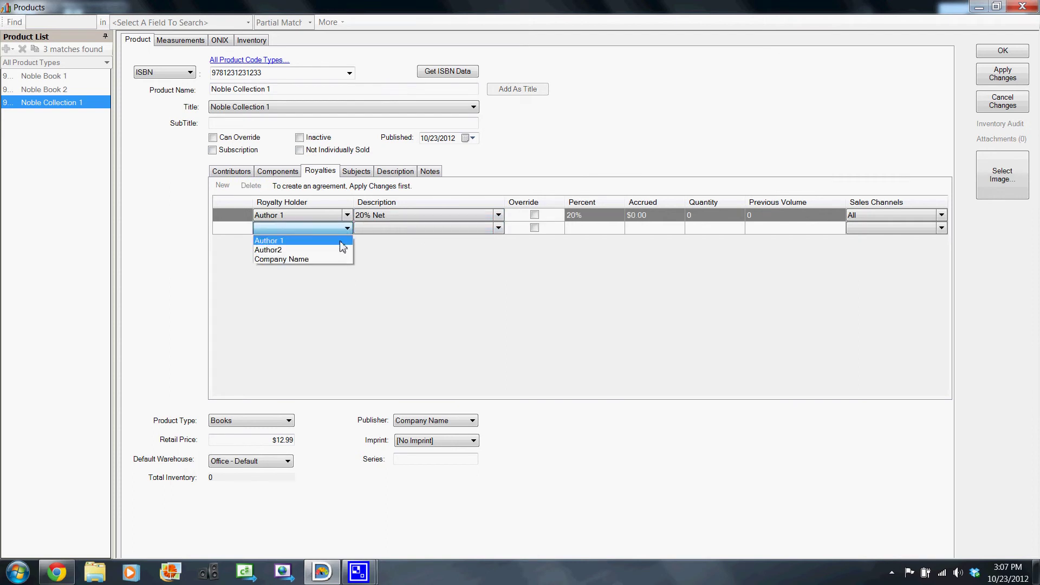
left_click(344, 252)
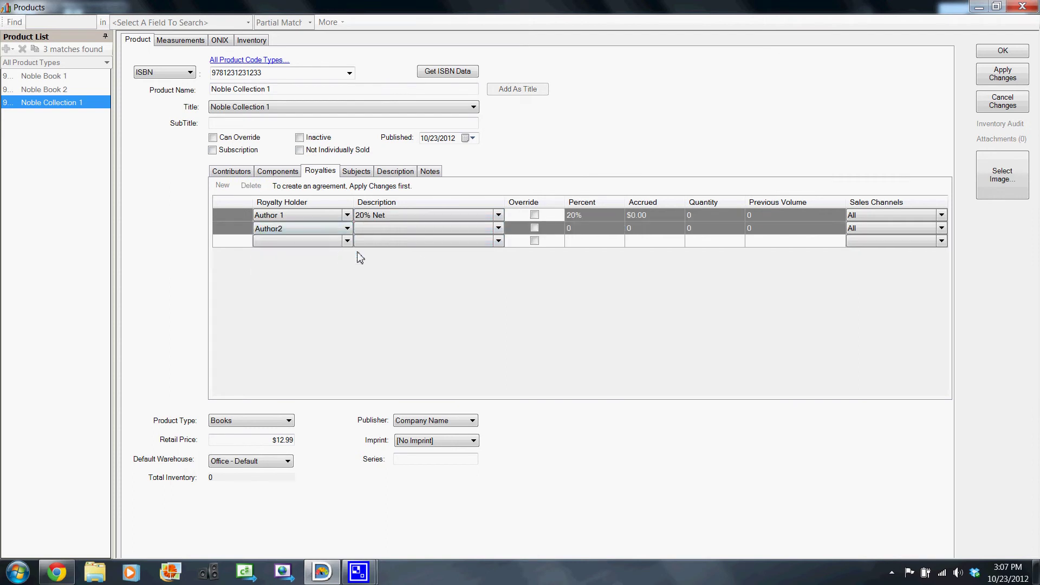
left_click(497, 228)
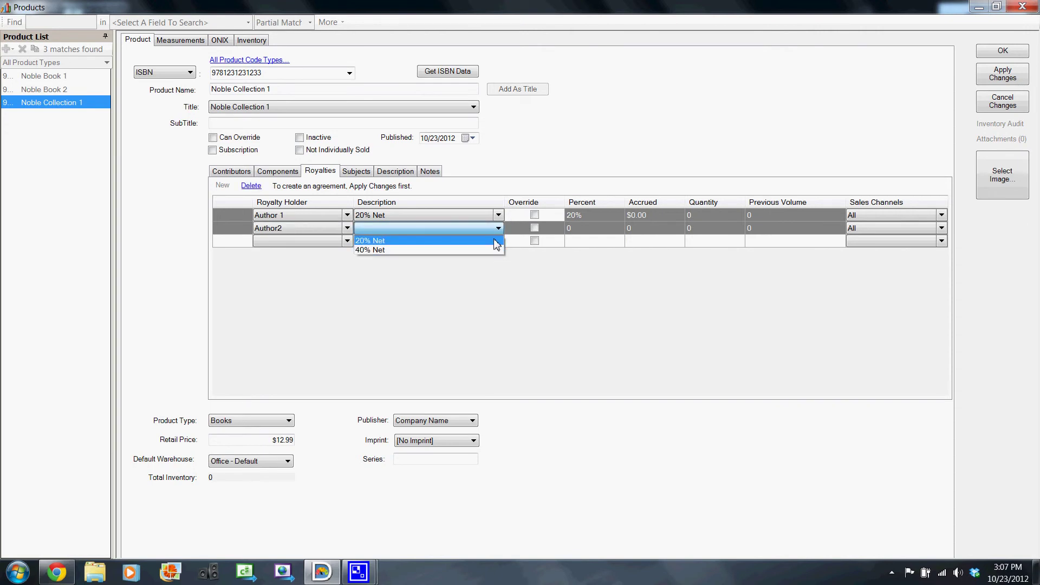
left_click(496, 244)
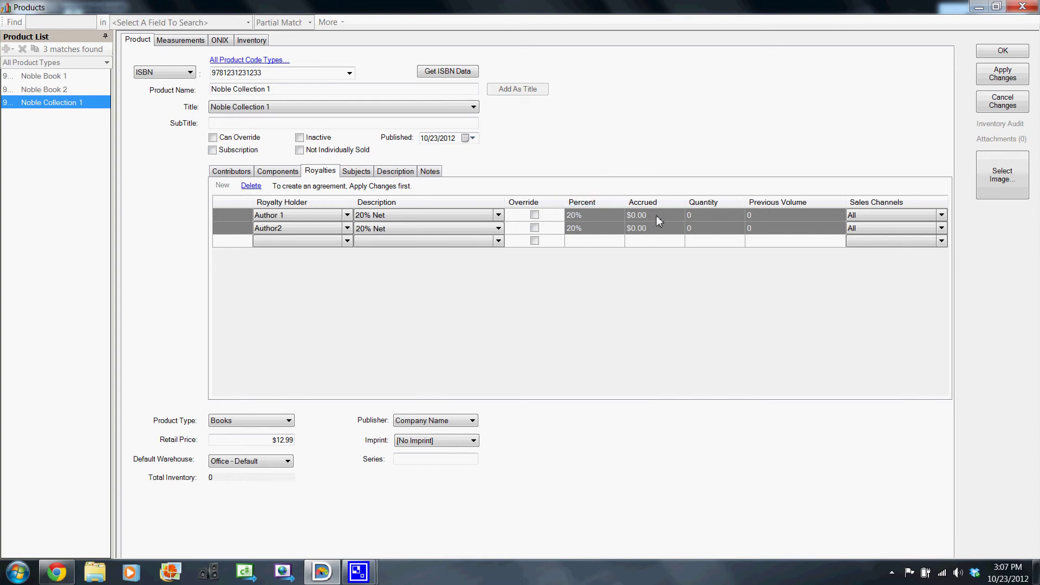
- Apply the royalty changes on Noble Collection 1 and close the product records
left_click(1014, 80)
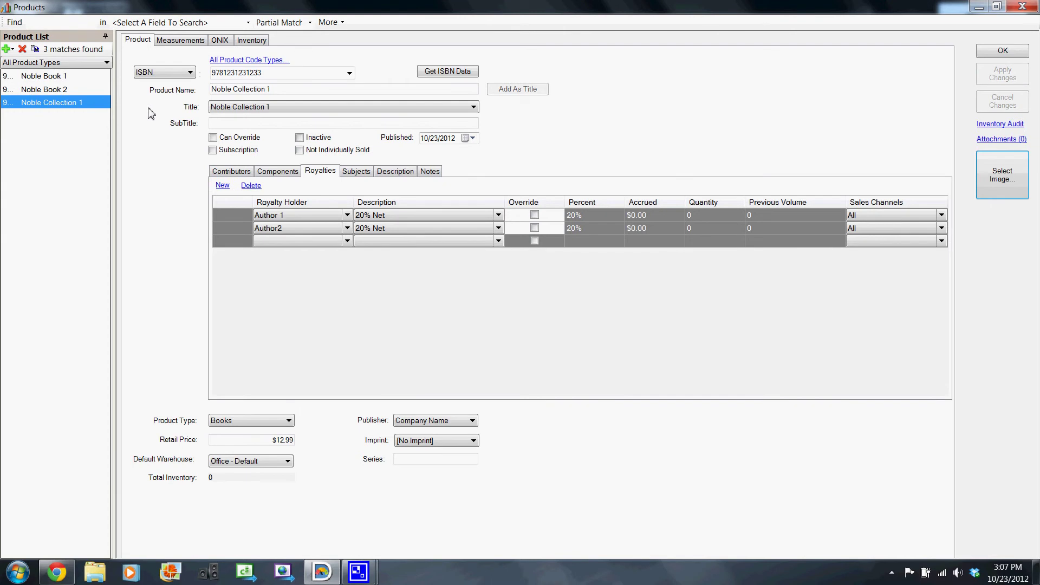
left_click(1011, 54)
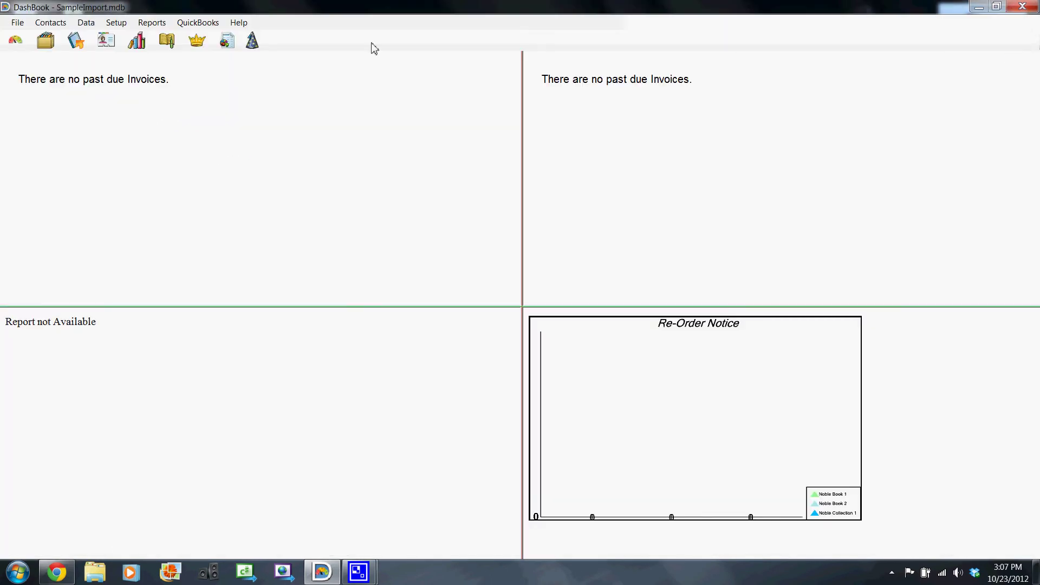
left_click(169, 39)
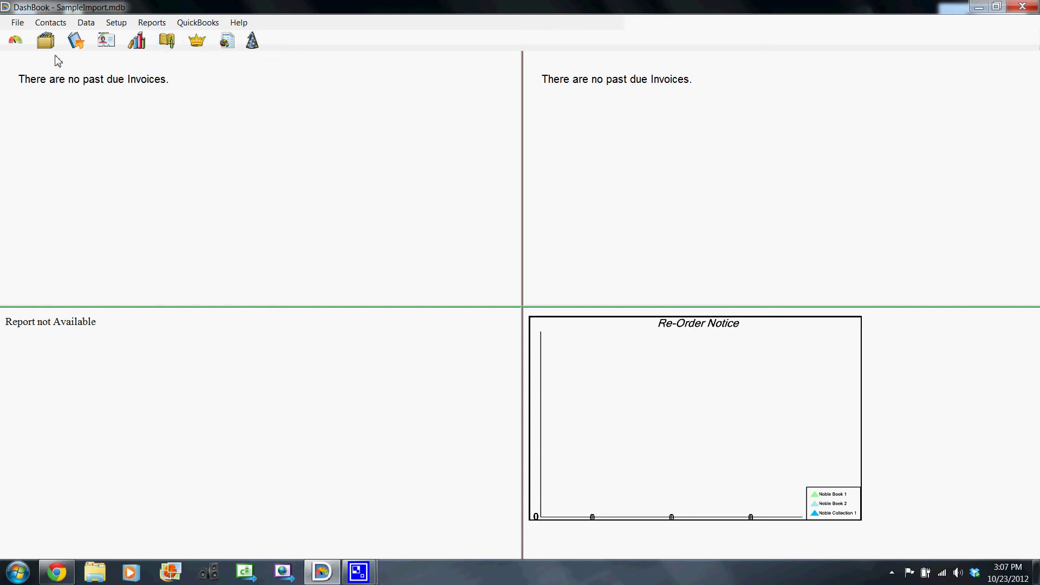
left_click(11, 25)
mouse_move(32, 69)
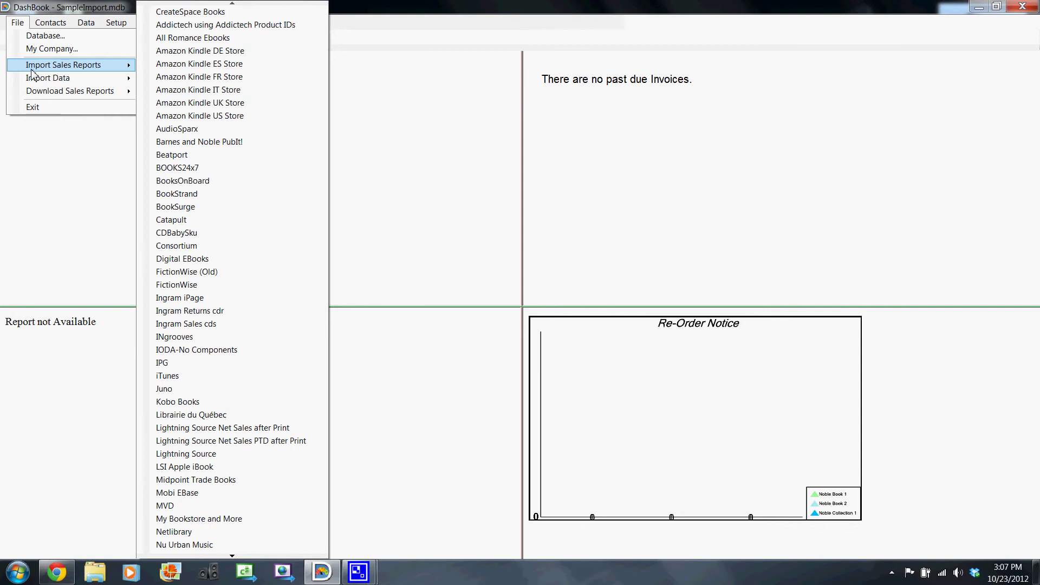
left_click(40, 158)
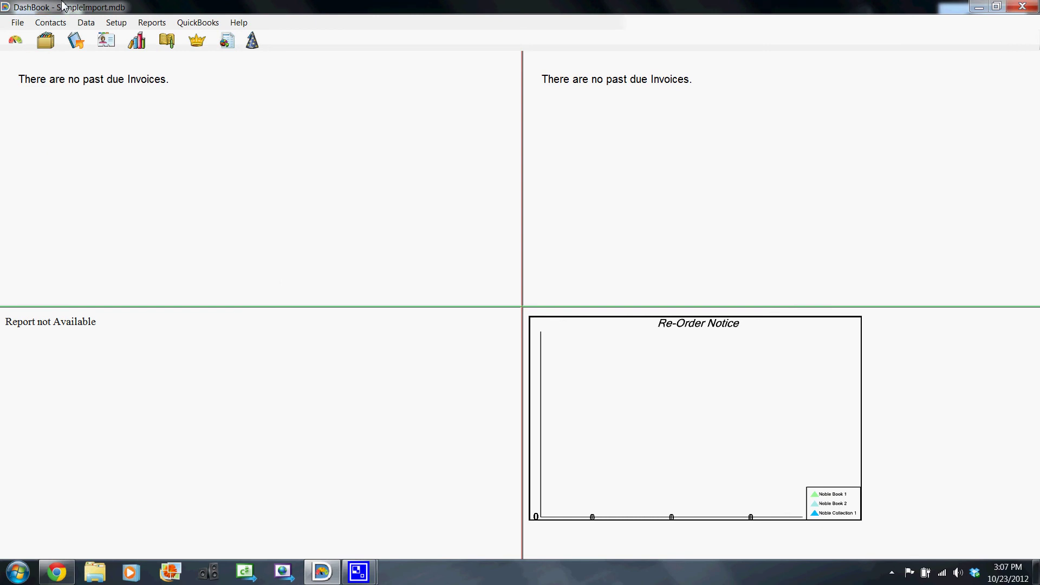
- Open the imported Lightning Source order, set it to Closed and save the change
left_click(45, 40)
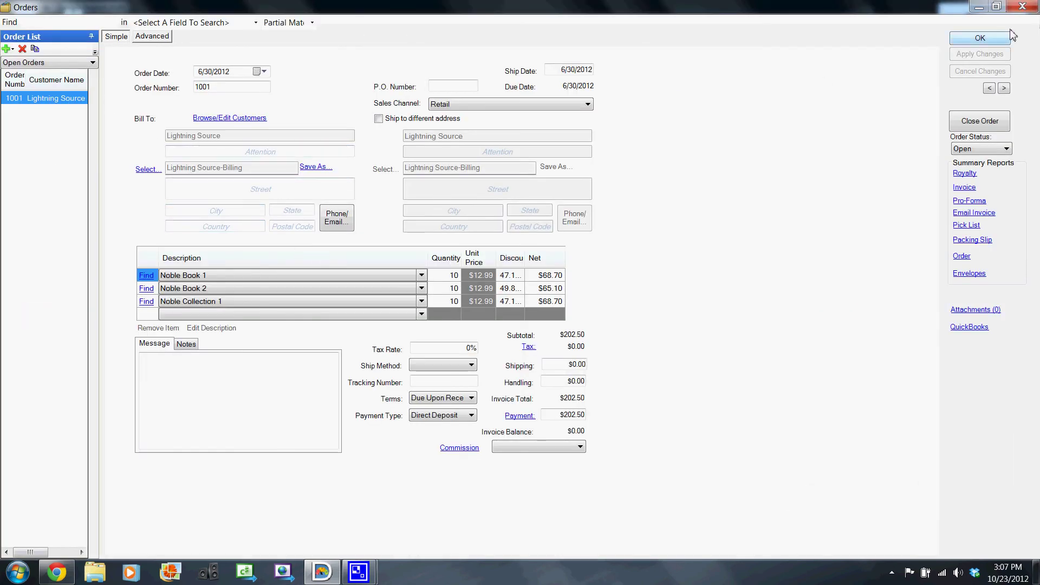
left_click(1023, 6)
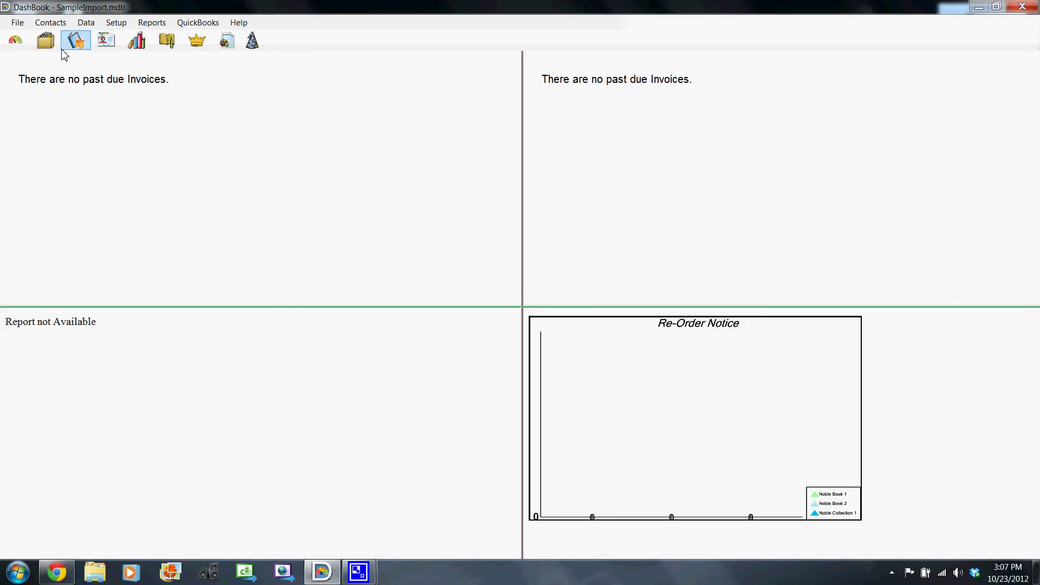
left_click(87, 24)
left_click(102, 38)
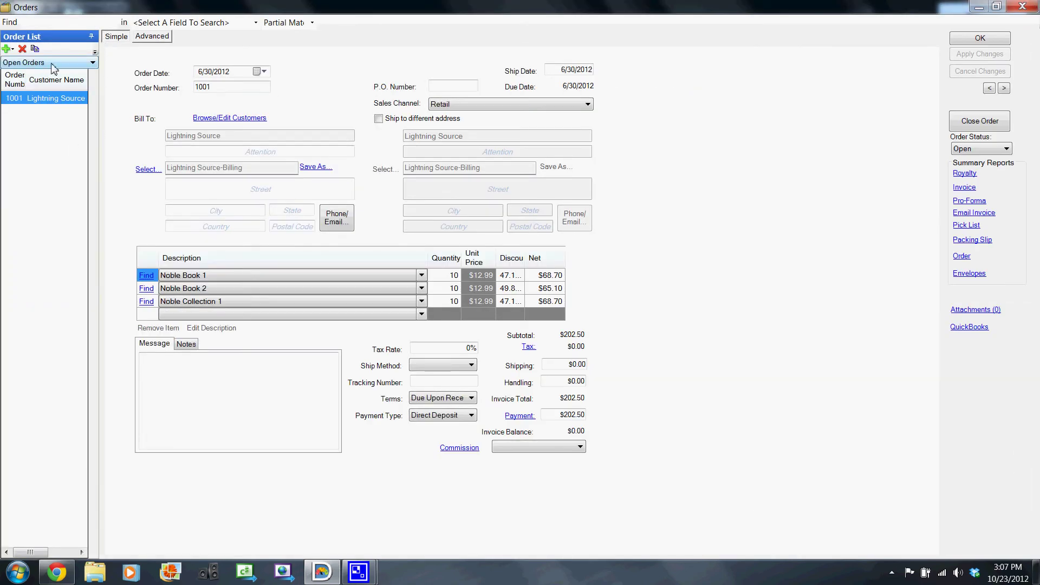
left_click(92, 62)
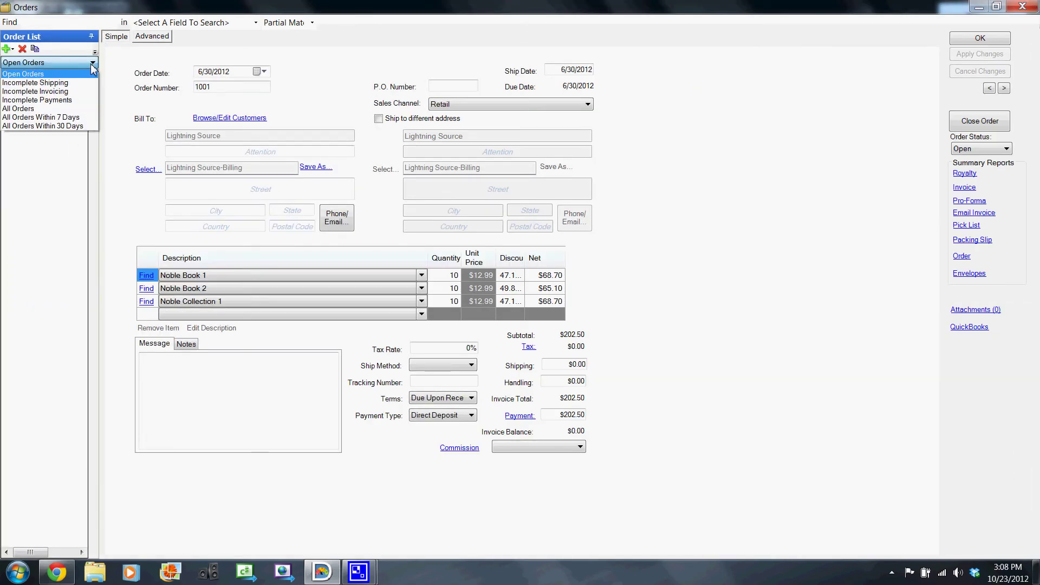
left_click(93, 63)
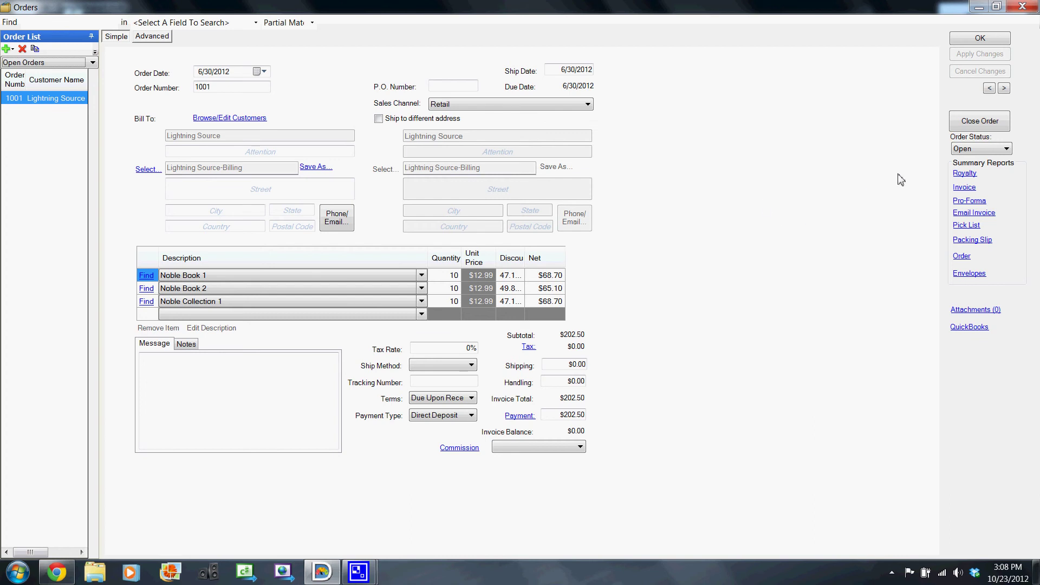
left_click(986, 127)
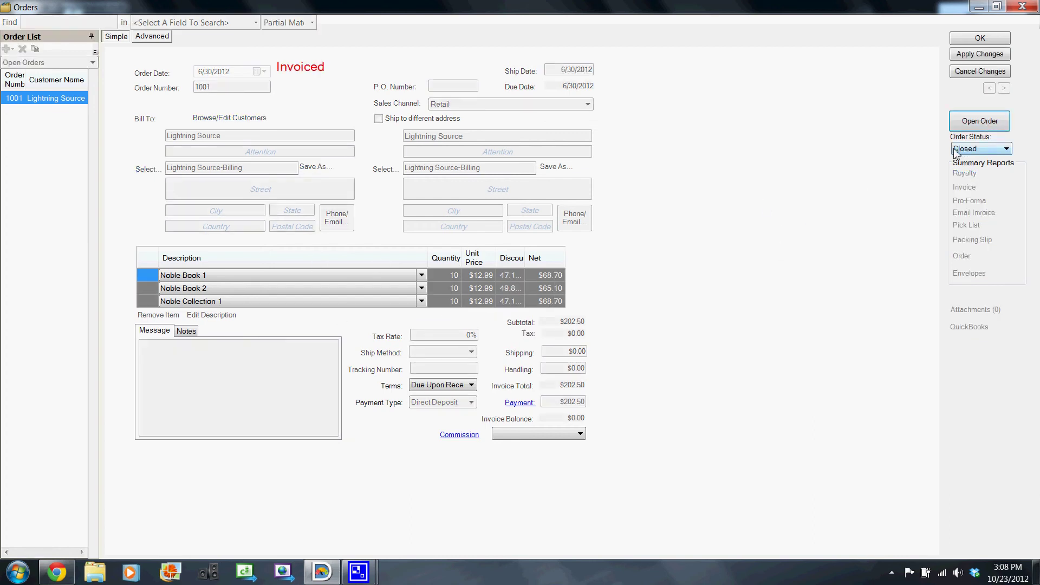
left_click(985, 39)
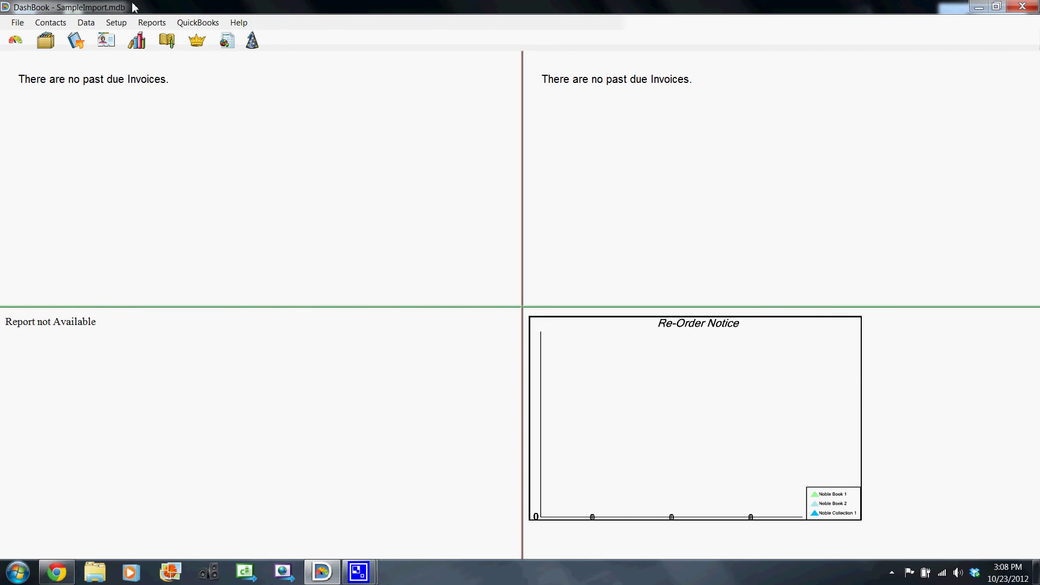
- Filter the order list to All Orders to check the closed Lightning Source order, and leave the orders
left_click(45, 41)
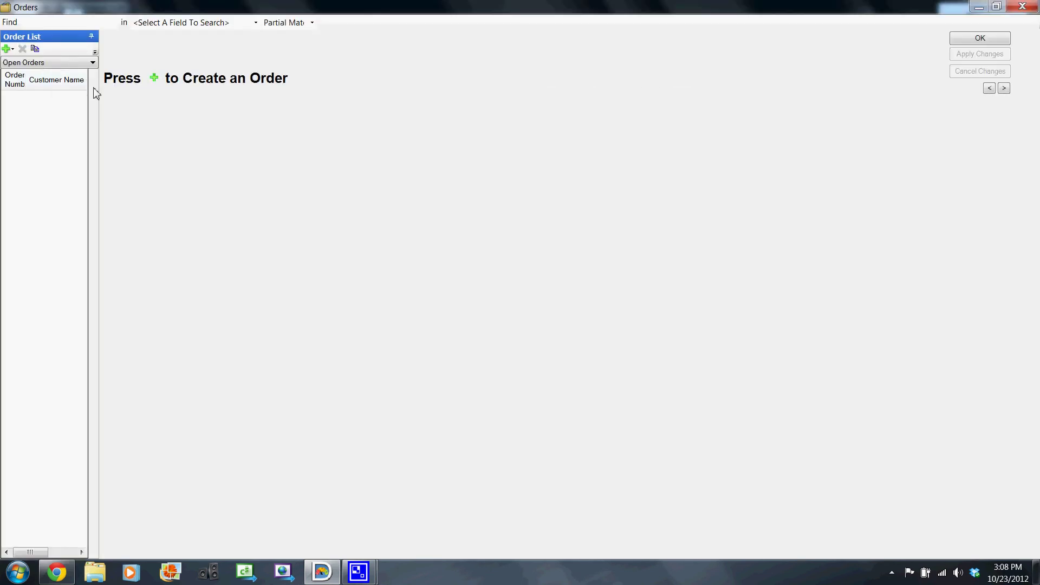
left_click(93, 63)
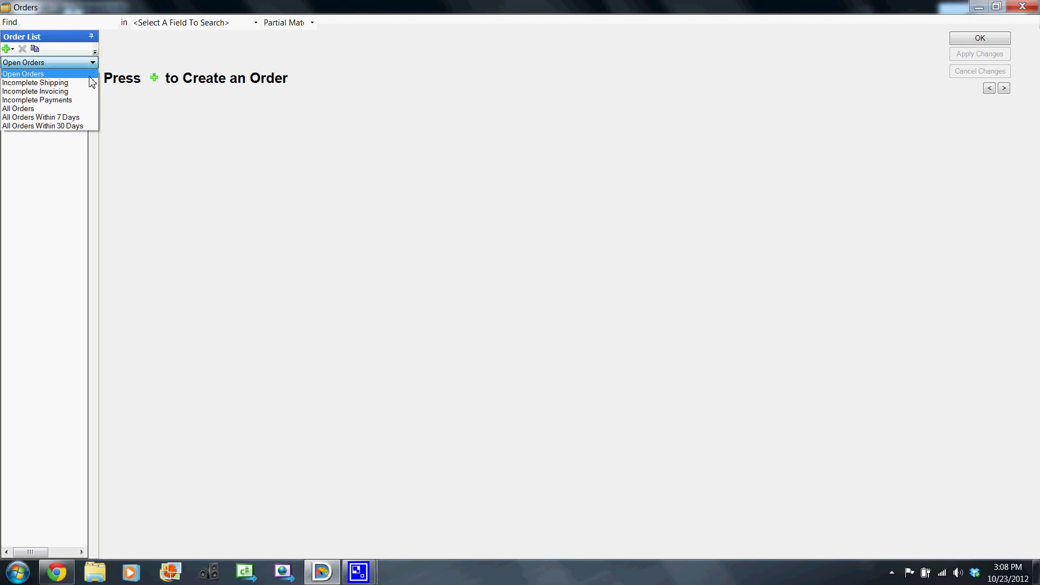
left_click(91, 108)
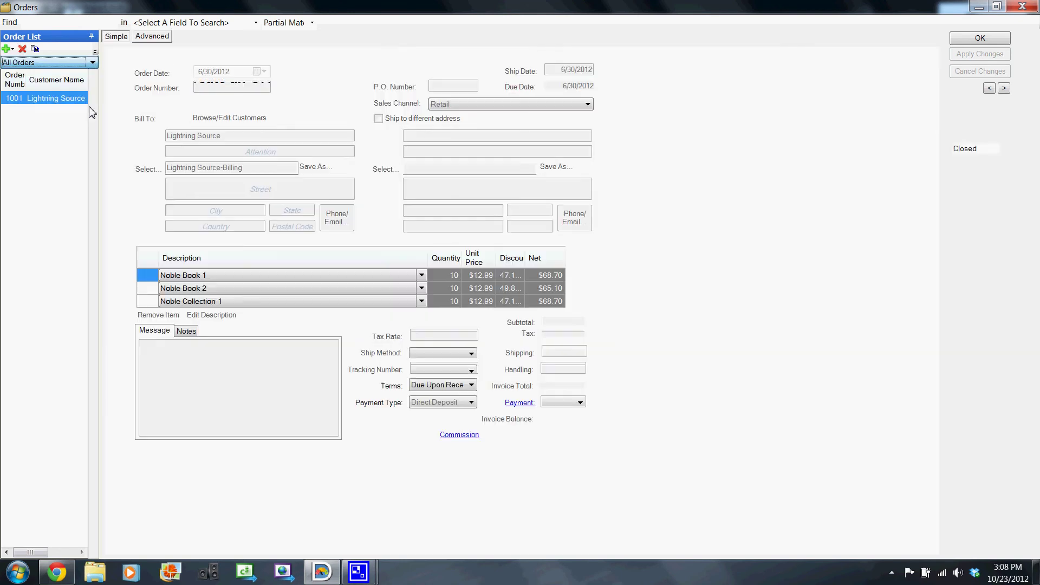
left_click(1021, 7)
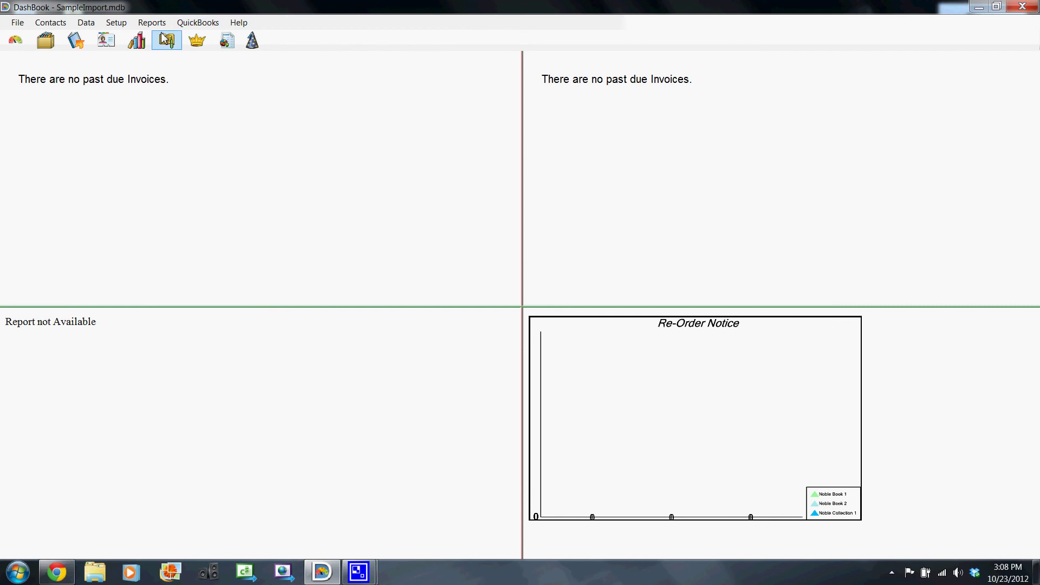
- Run the Royalty Summary report for all royalty holders and all dates, and review Author 1's royalties and period totals
left_click(226, 41)
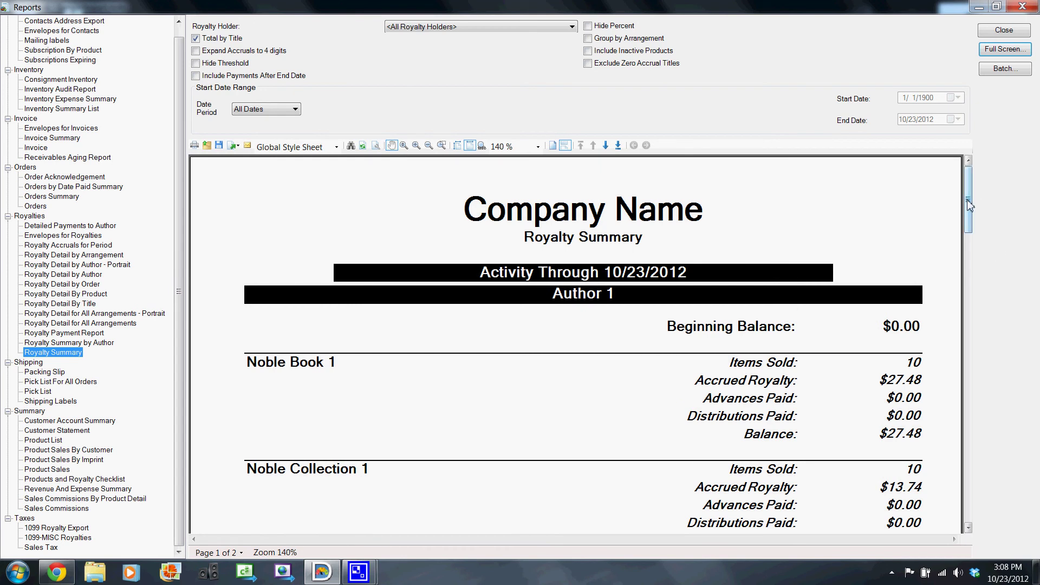
left_click_drag(968, 201, 970, 256)
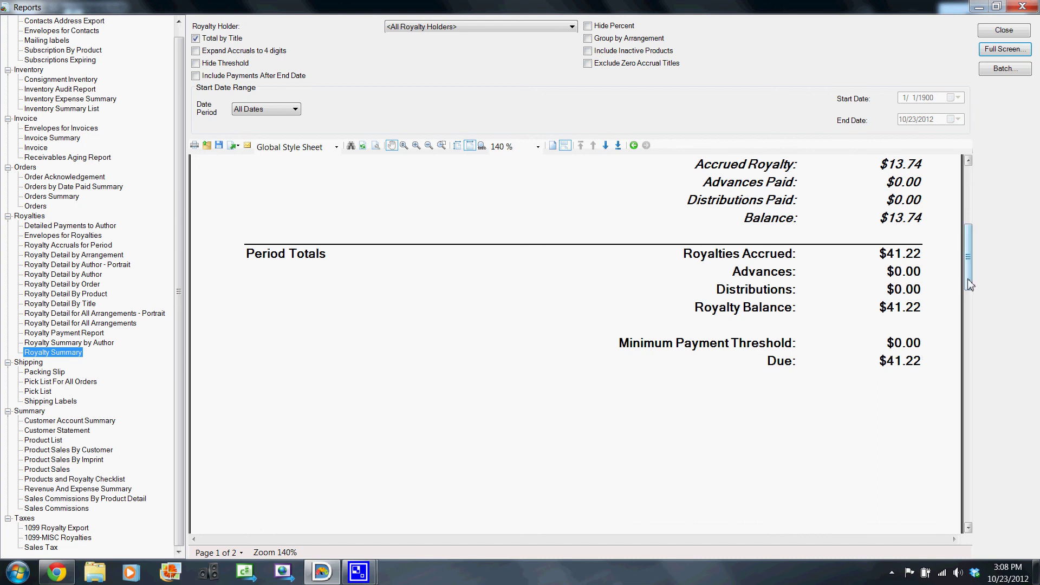
left_click_drag(969, 282, 969, 210)
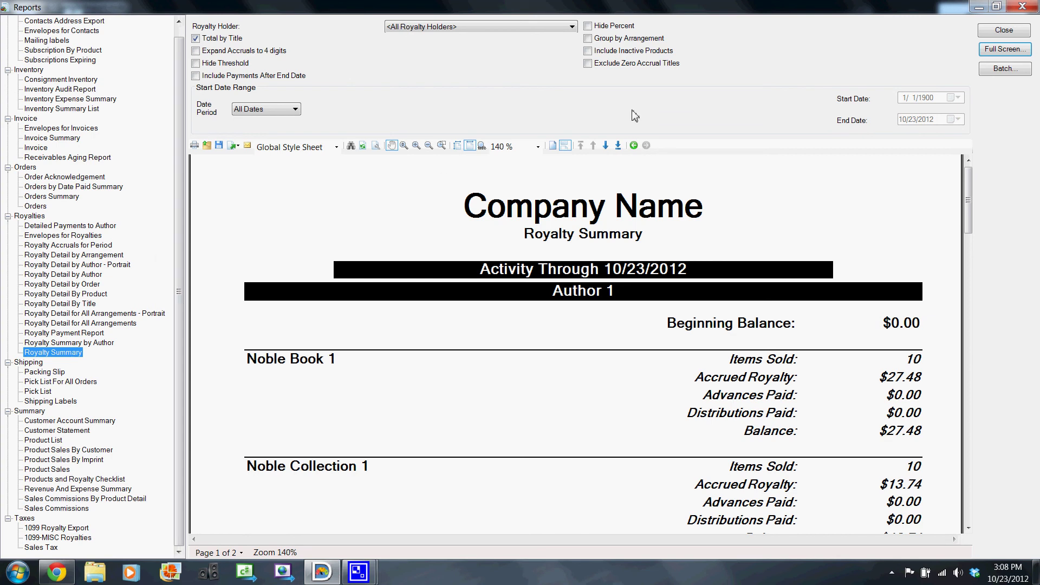
- Group the Royalty Summary report by arrangement, review it along with the available export formats, and close the reports
left_click(588, 39)
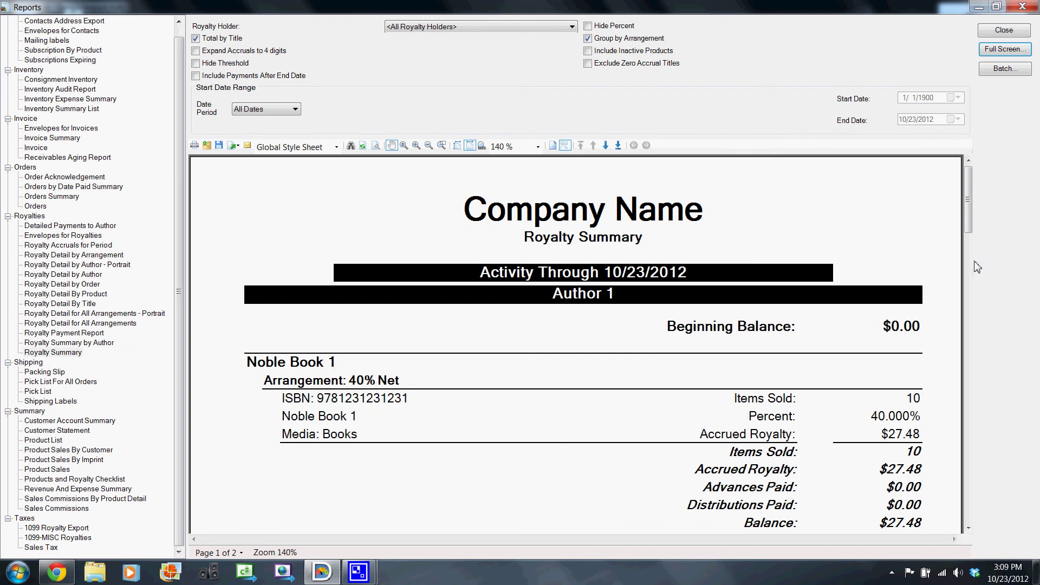
scroll(969, 217, "down", 3)
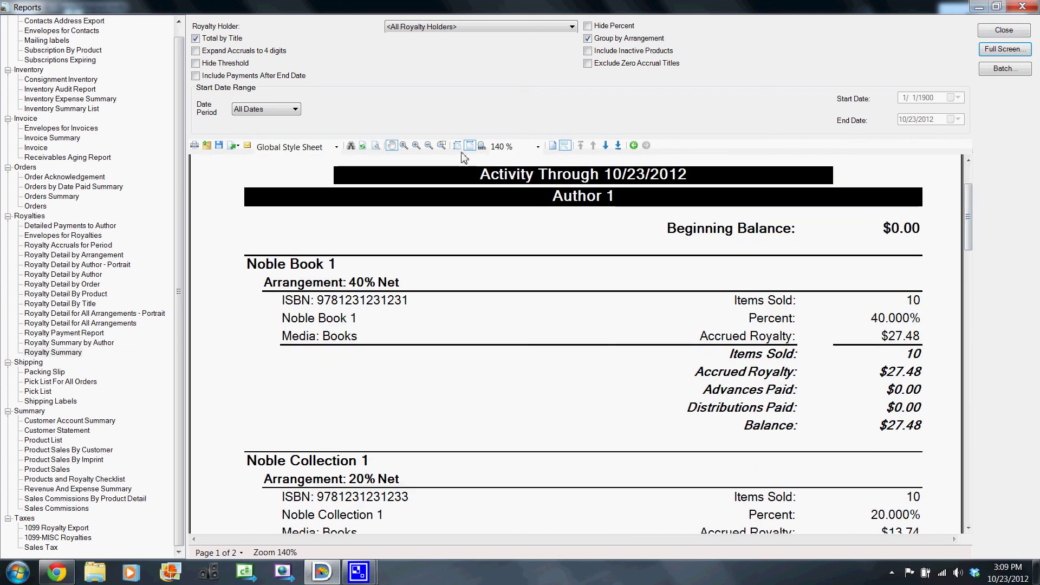
left_click(238, 147)
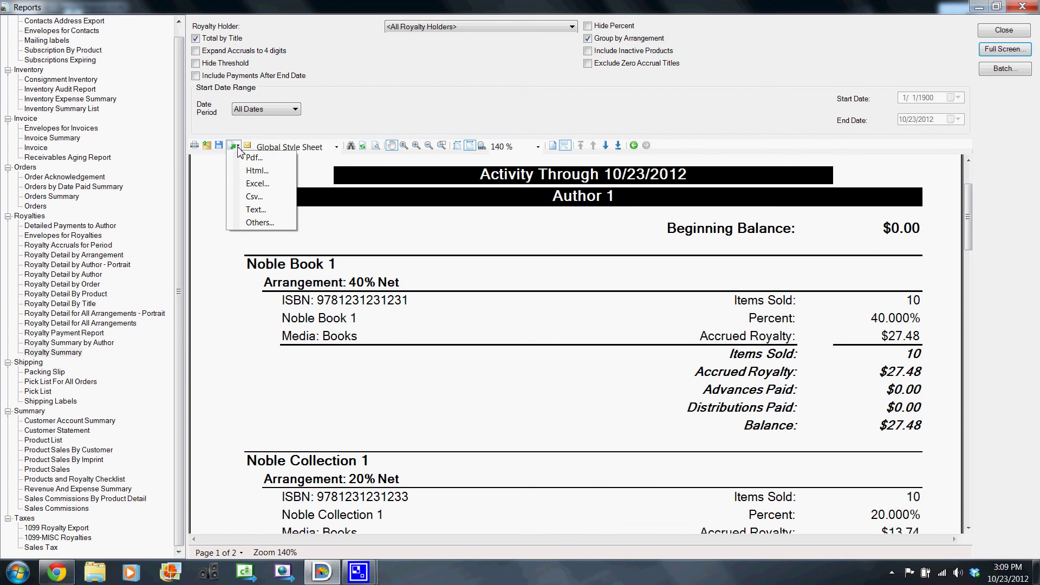
left_click(238, 150)
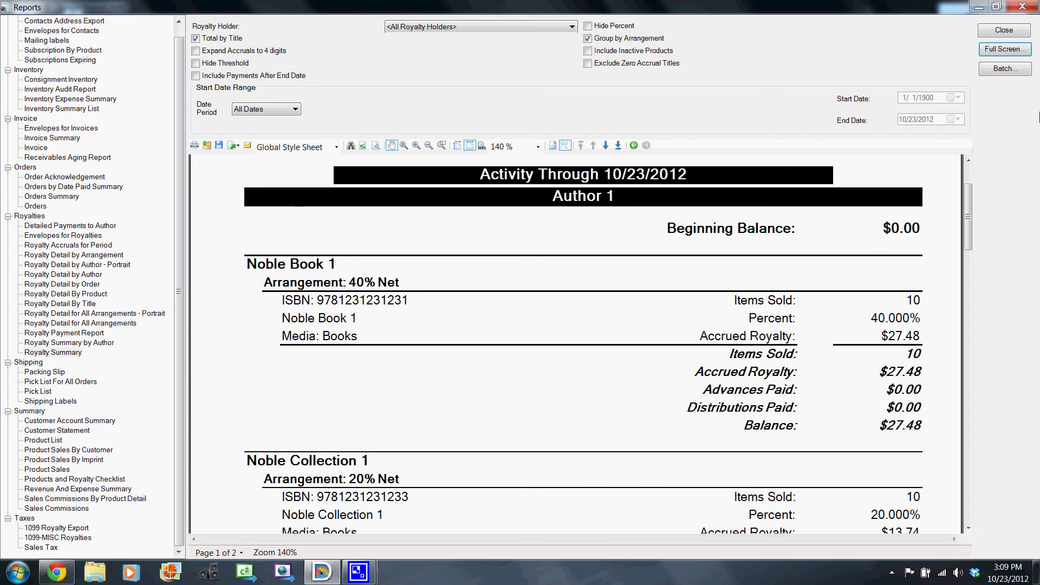
left_click(1002, 31)
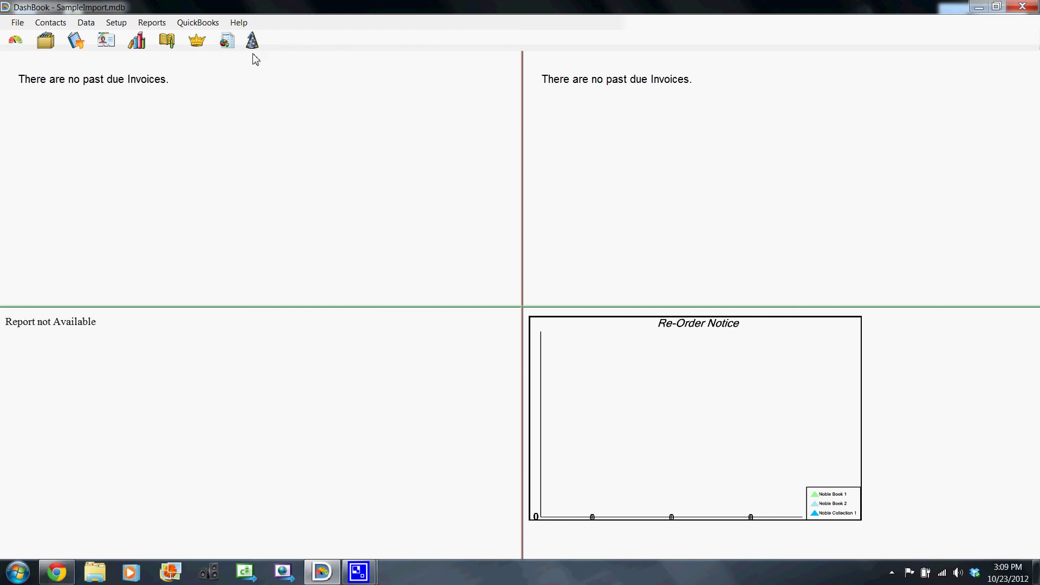